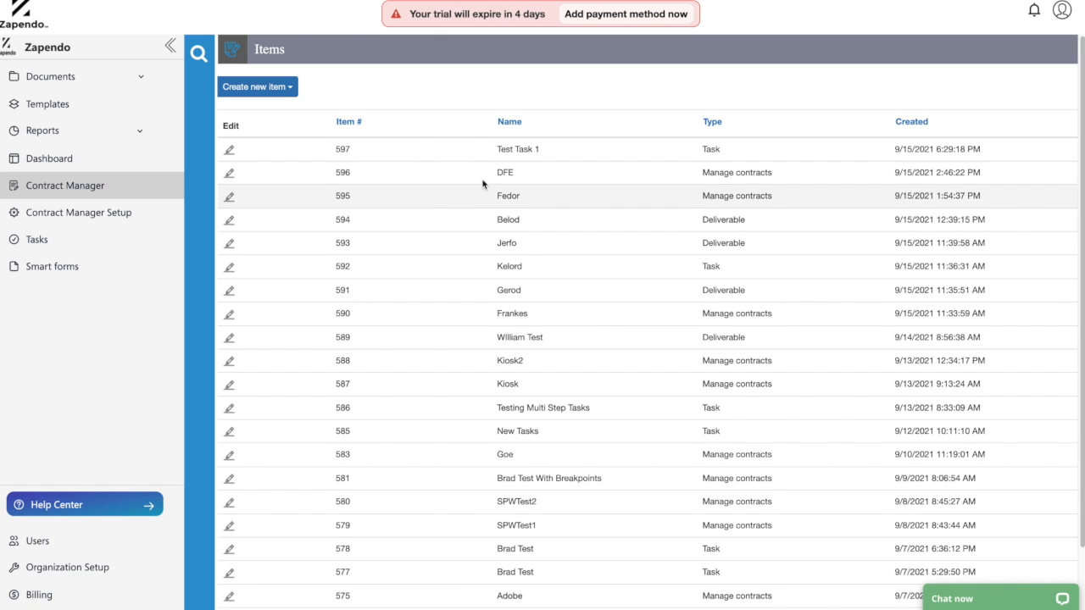
Go to Contract Manager Setup and bring up the Item Types list, including Contract.
click(276, 93)
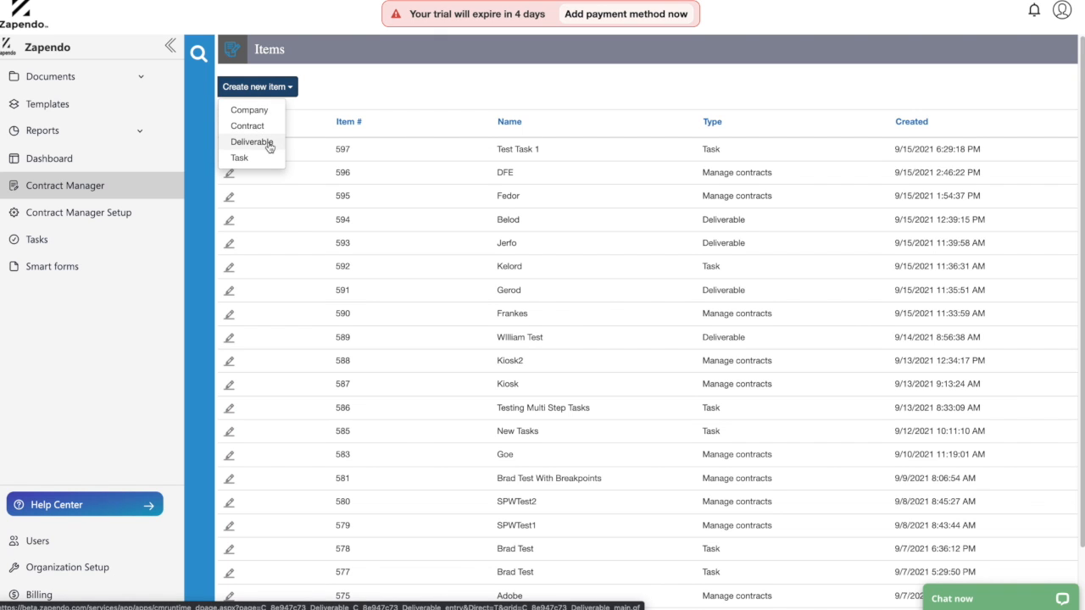
click(345, 105)
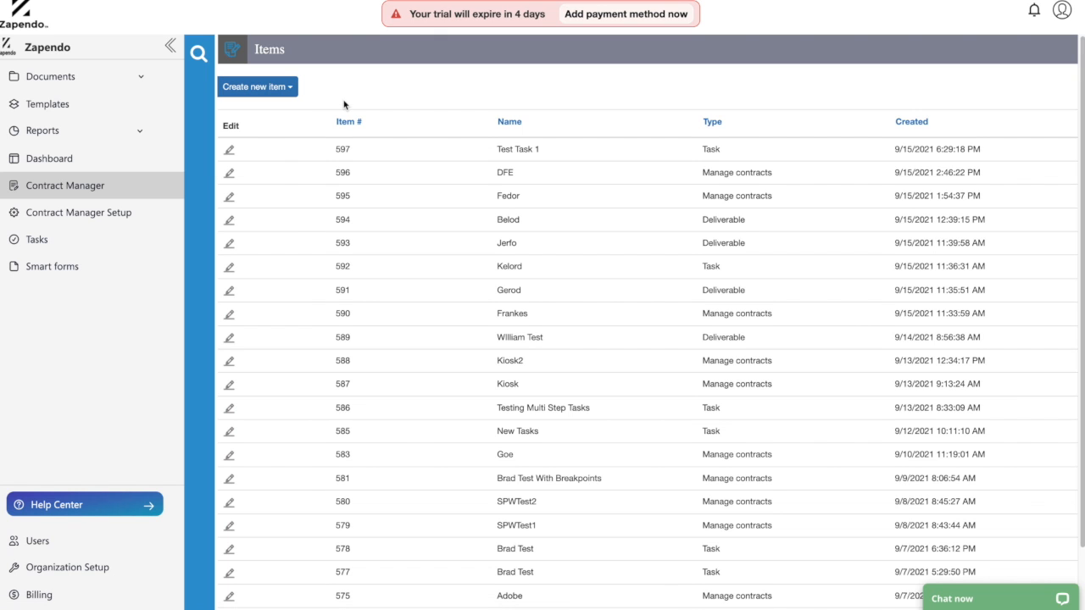
click(280, 88)
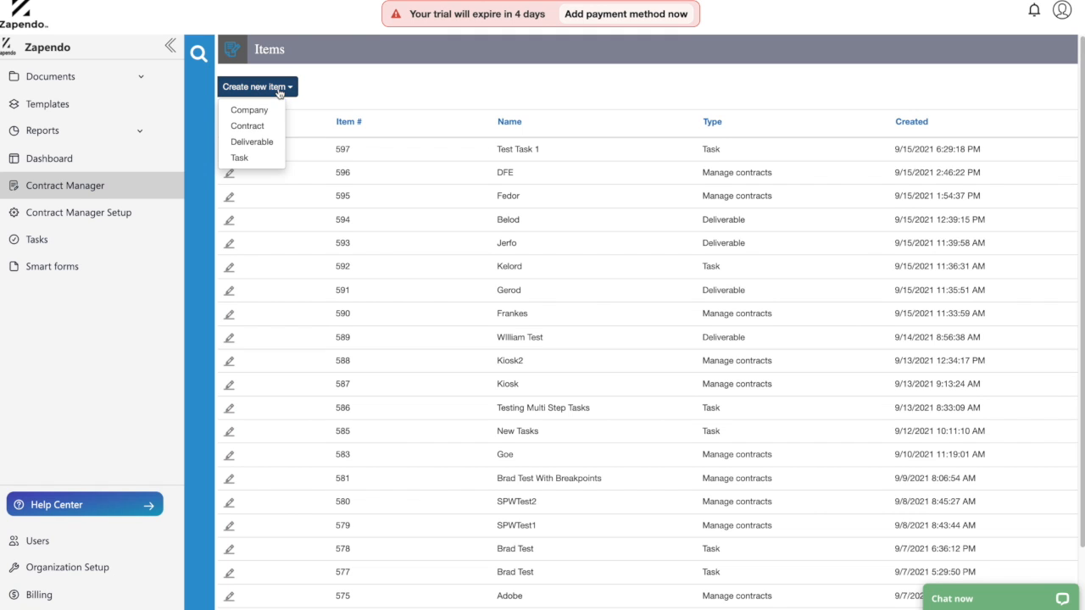
click(331, 108)
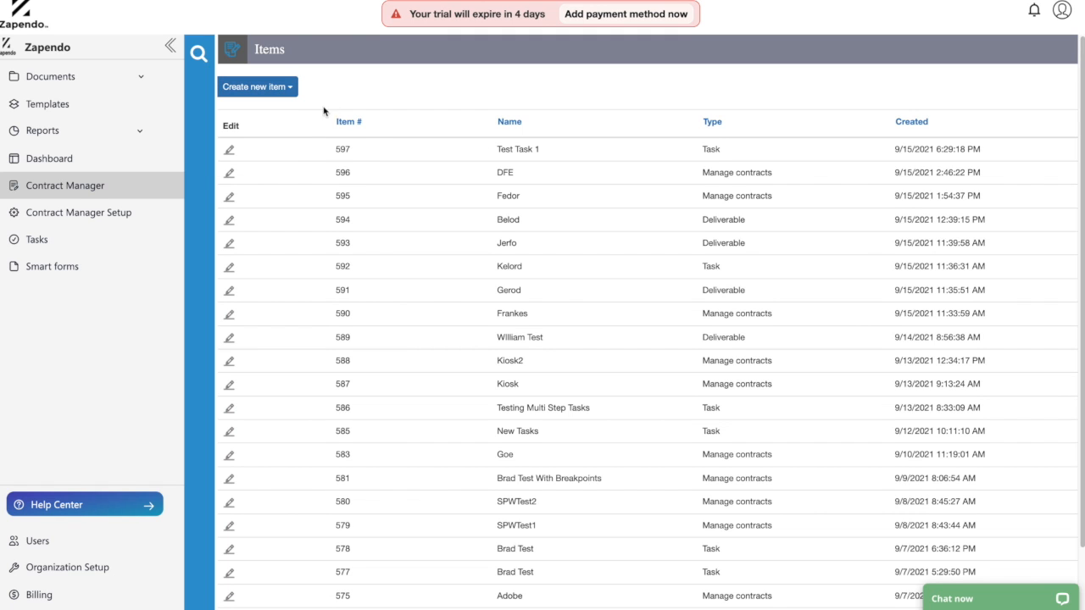
click(100, 217)
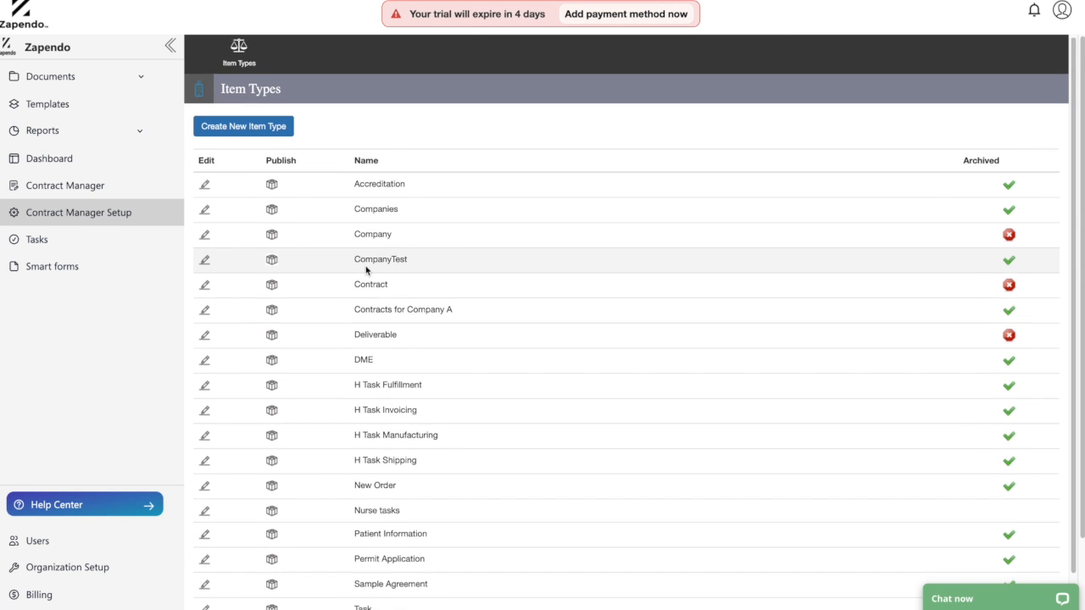
scroll(297, 259, down, 2)
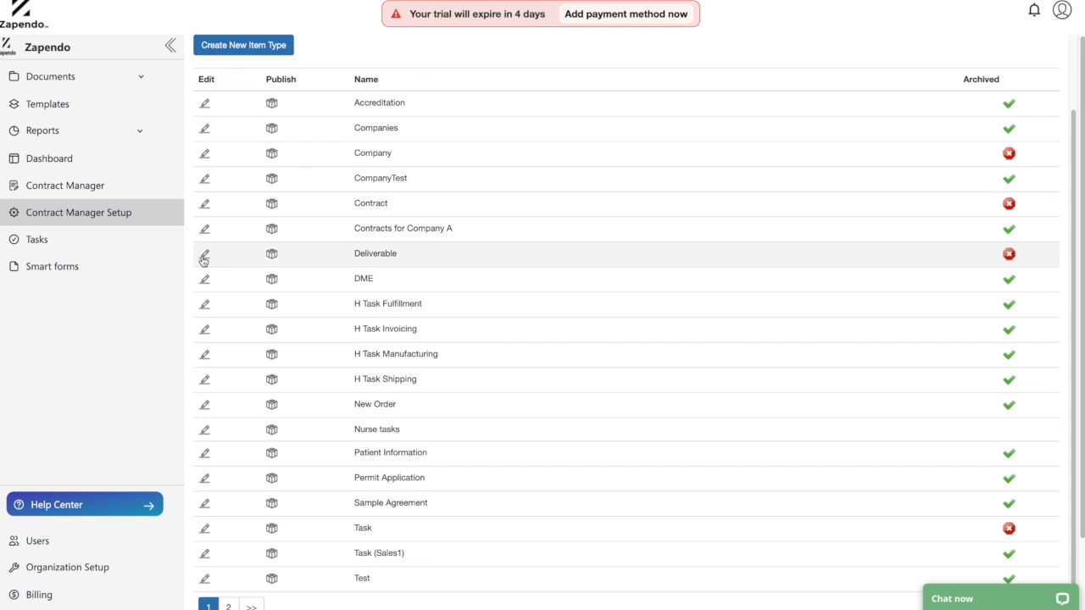
Open the Contract item type for editing.
click(205, 204)
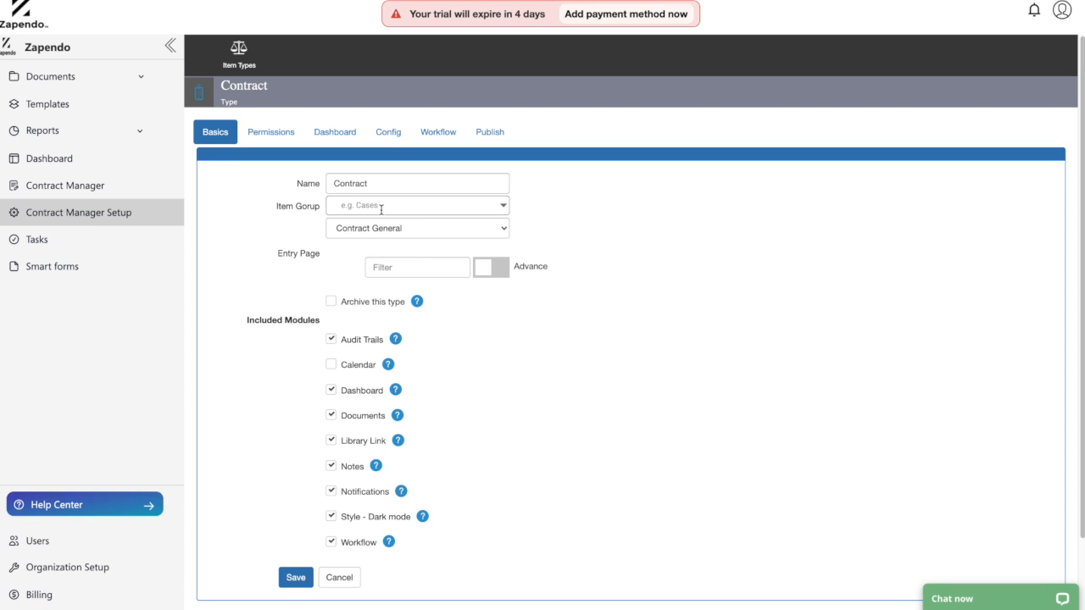
scroll(339, 399, down, 1)
scroll(331, 330, up, 1)
Review the Contract workflow's three approval steps, the third reviewed by the Finance queue.
click(440, 135)
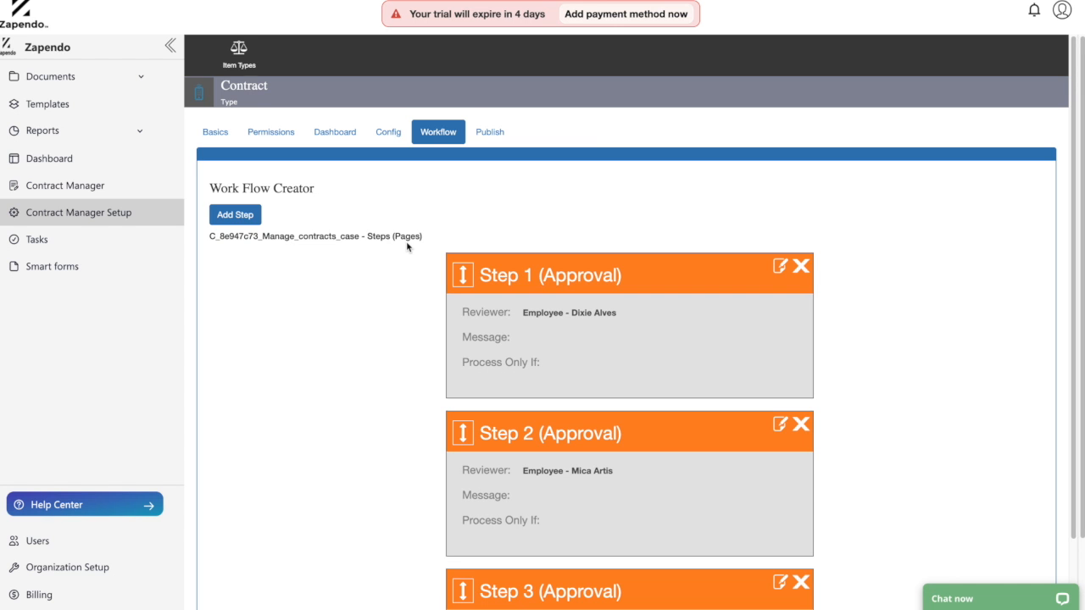
scroll(406, 246, down, 2)
scroll(406, 246, up, 2)
scroll(419, 271, down, 5)
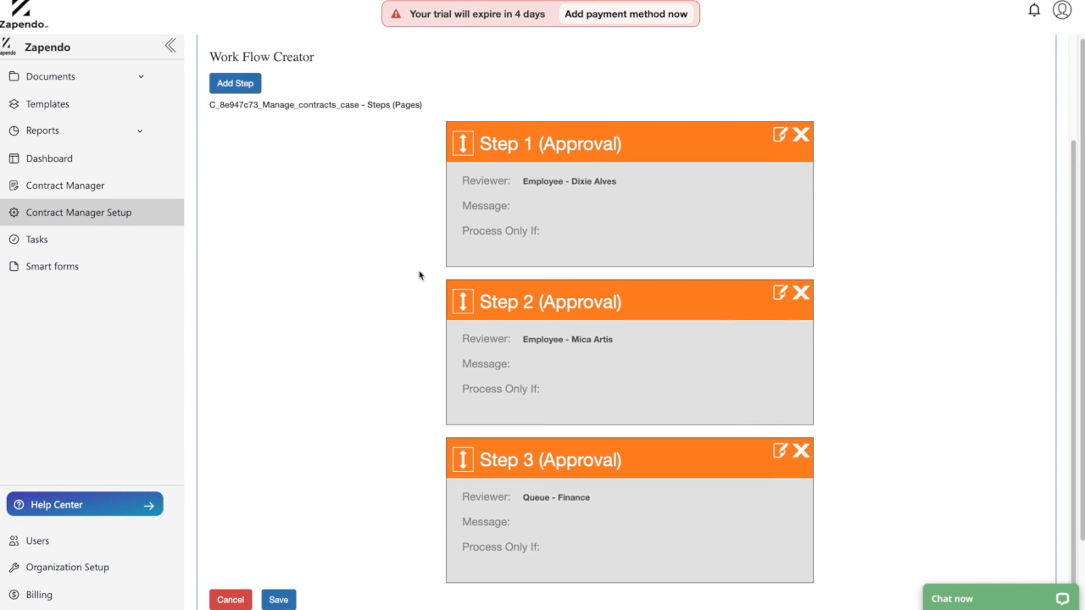
scroll(419, 273, up, 2)
scroll(418, 273, down, 1)
scroll(415, 271, up, 1)
scroll(414, 271, up, 1)
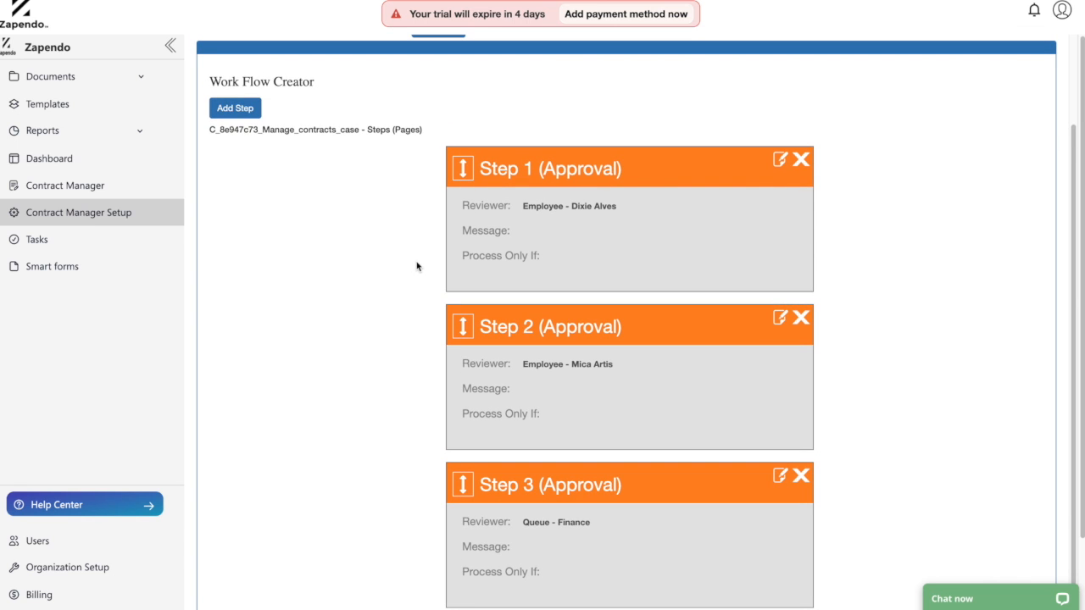
scroll(417, 266, up, 2)
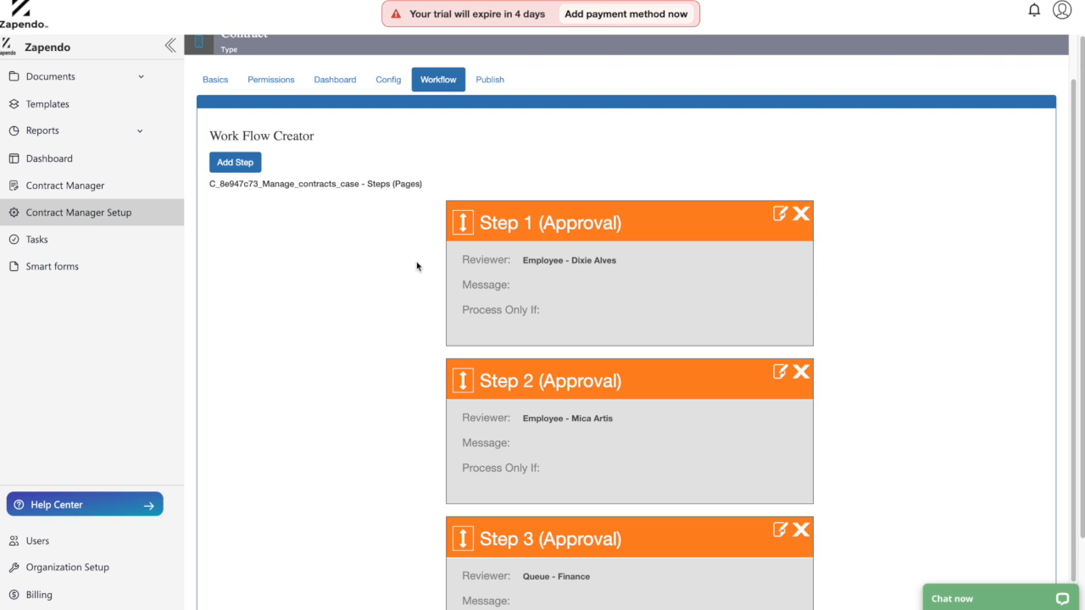
scroll(428, 253, down, 3)
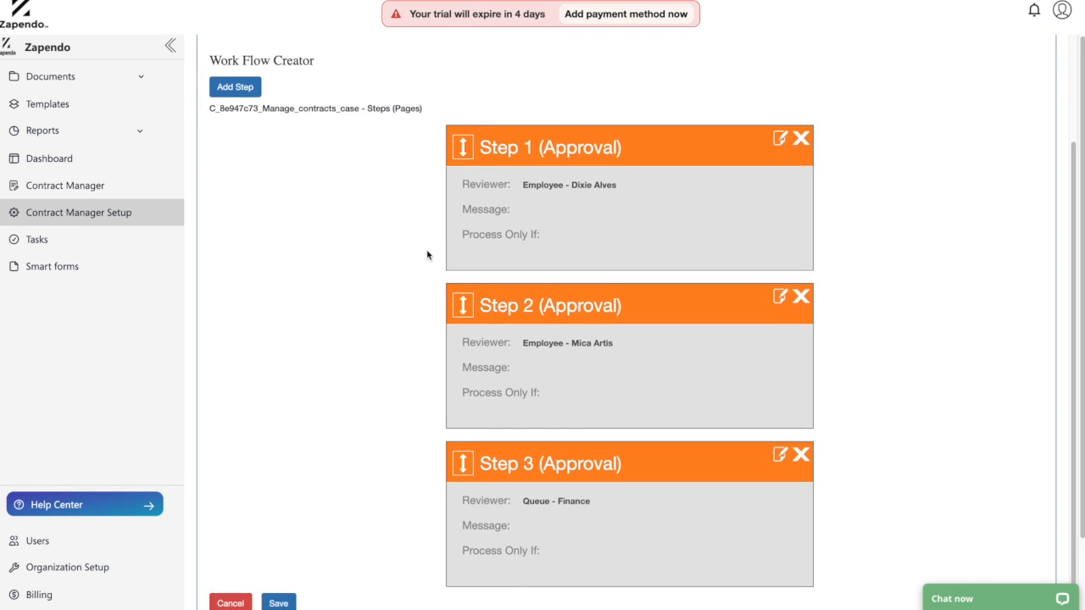
scroll(432, 254, up, 5)
Delete all three existing approval steps from the Contract workflow.
click(801, 266)
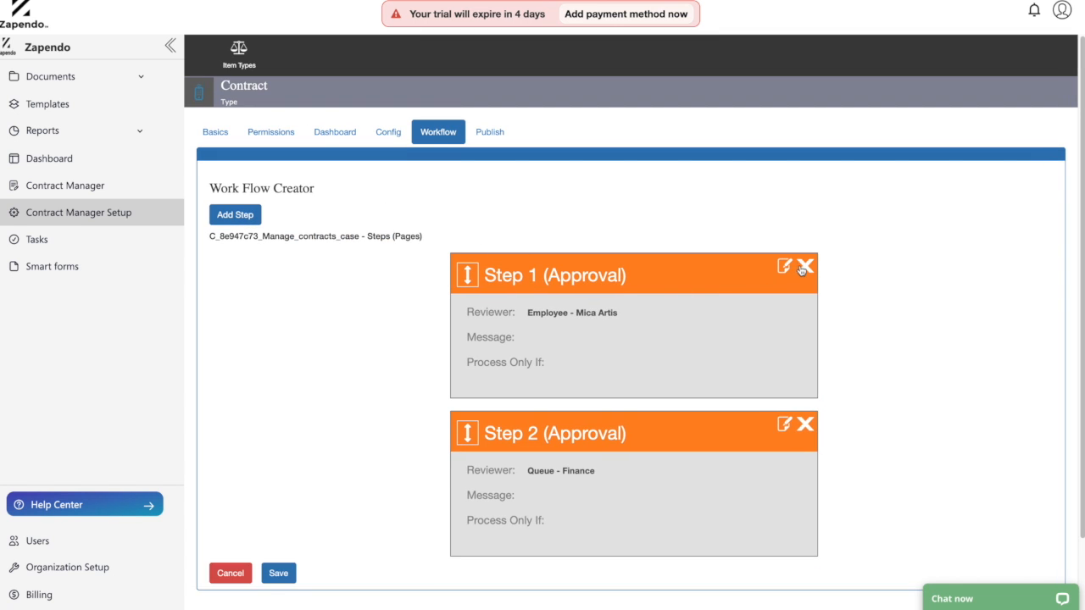
click(806, 267)
click(806, 267)
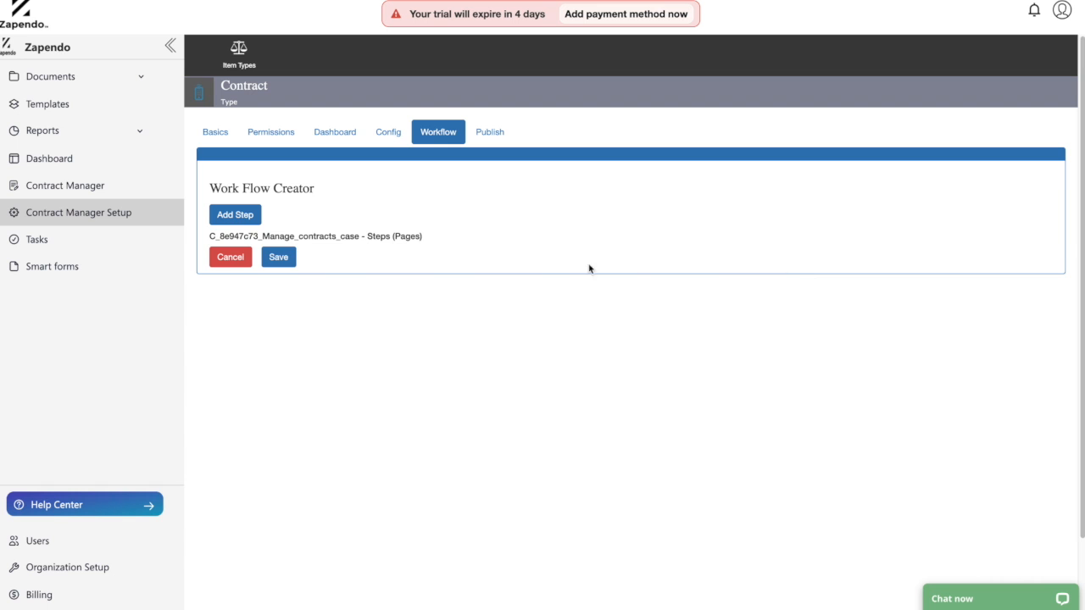
Add a step named 'HR approval' and search for the reviewing employee.
click(229, 223)
click(572, 152)
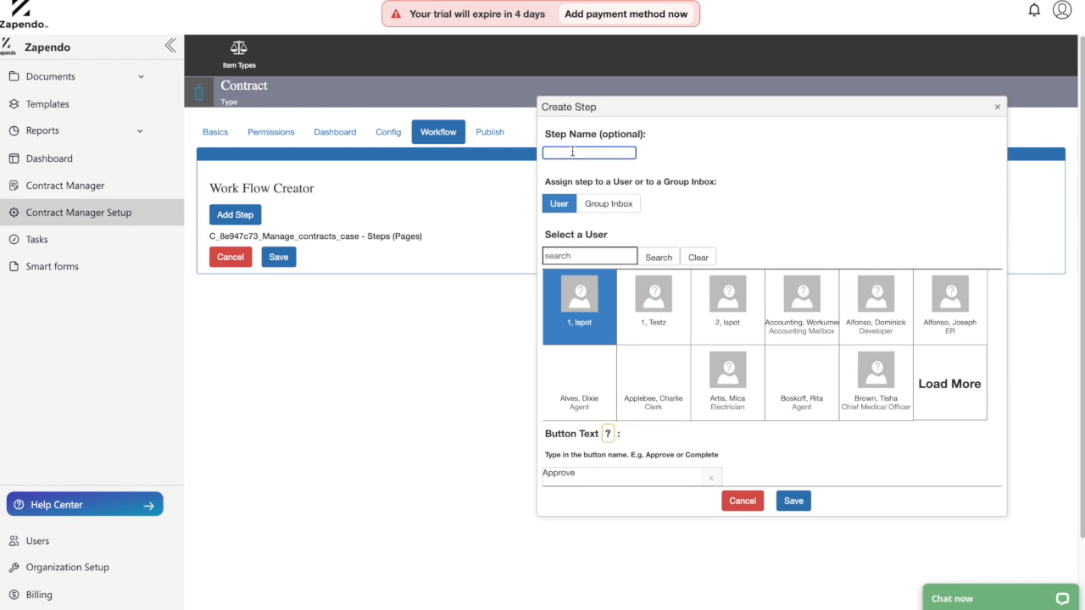
text(HR approval)
click(582, 258)
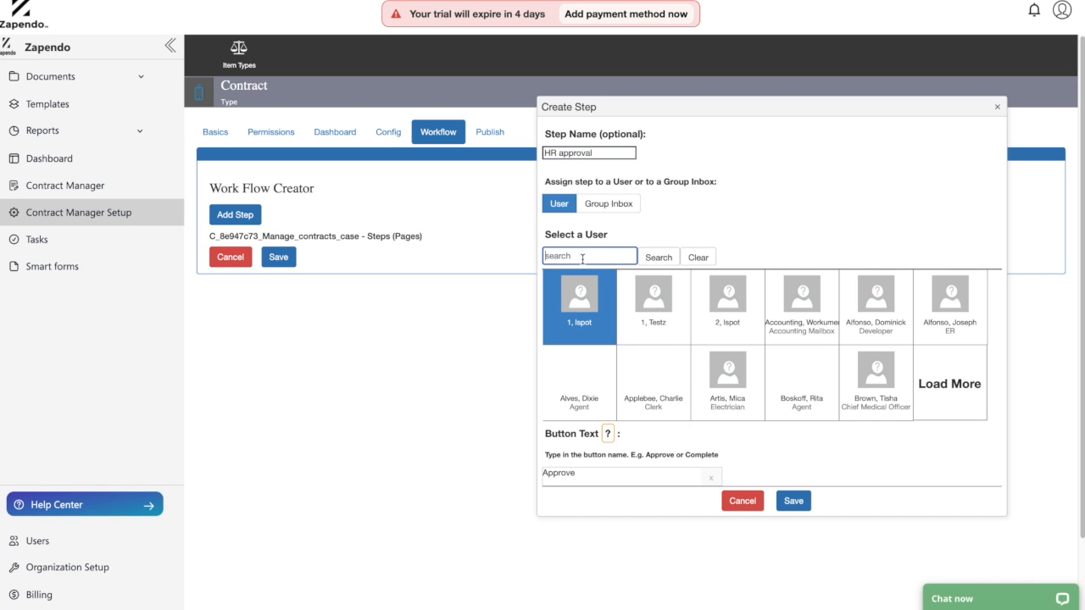
text(trent)
key(Return)
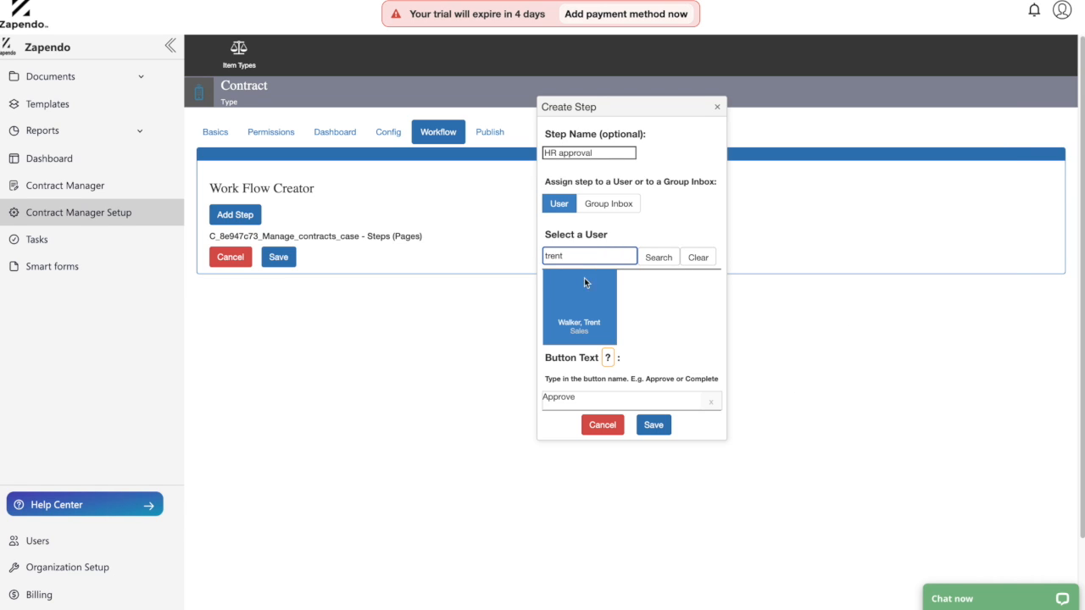
Keep 'Approve' as the button label and save the HR approval step.
click(547, 403)
drag(547, 403, 576, 401)
click(586, 401)
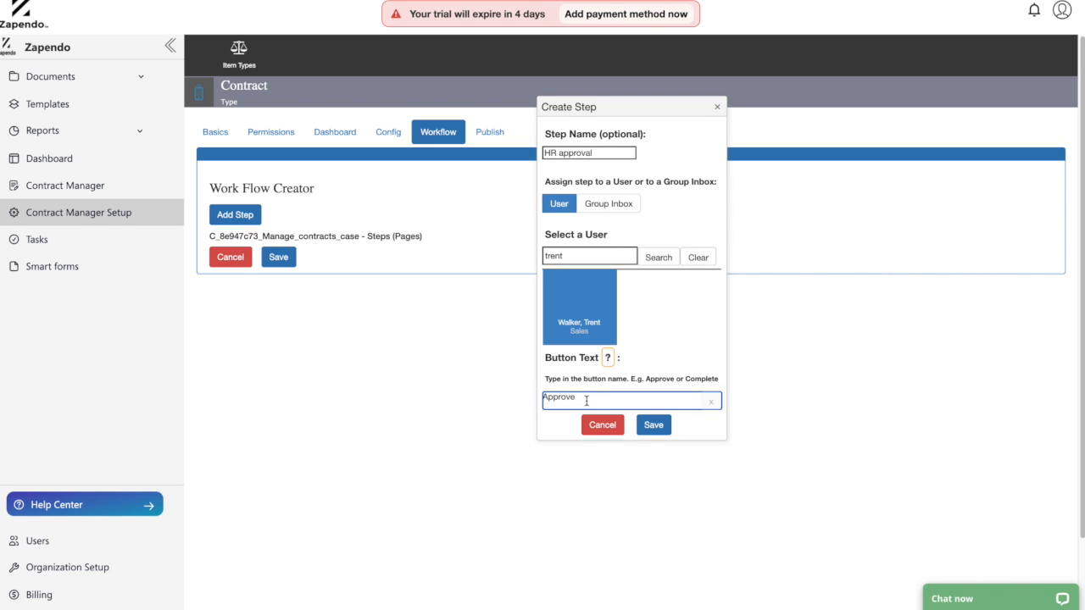
drag(586, 401, 541, 402)
click(584, 397)
click(654, 425)
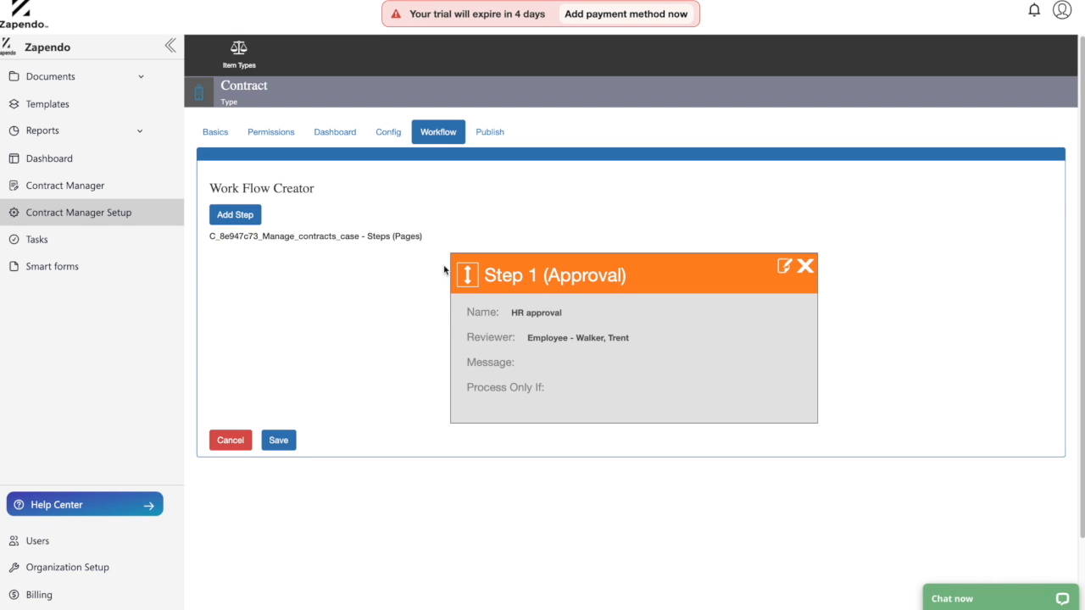
Save the one-step workflow, publish the Contract item type, and return to Basics.
click(279, 441)
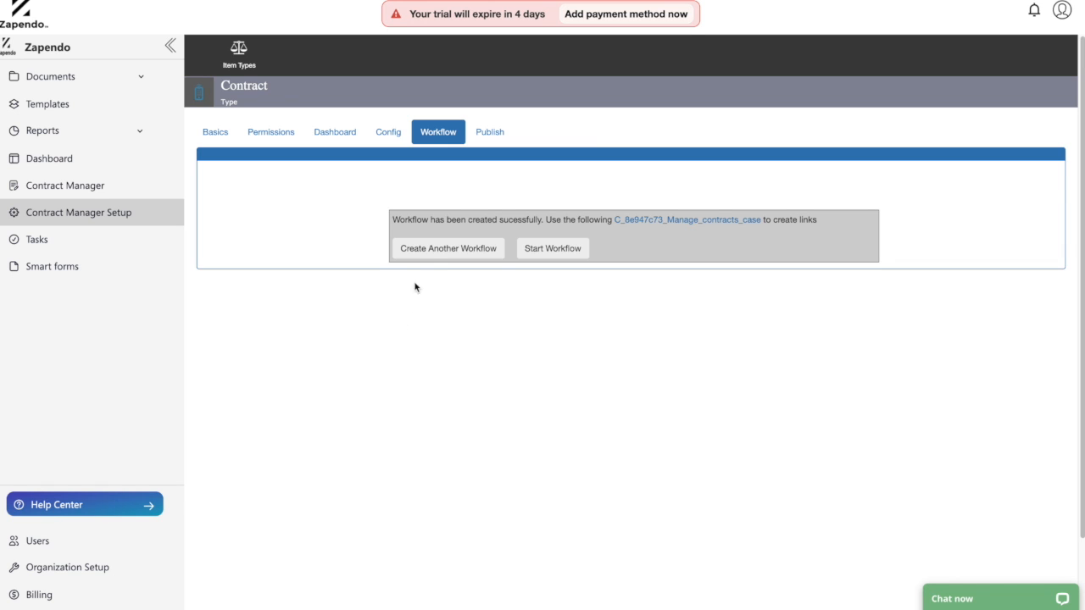
click(573, 256)
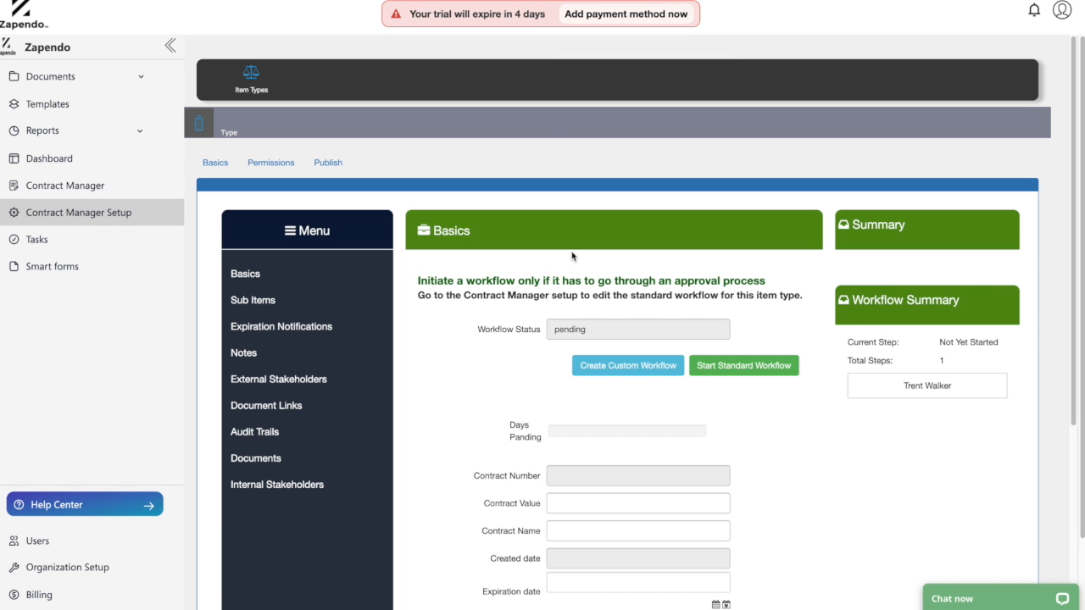
click(328, 163)
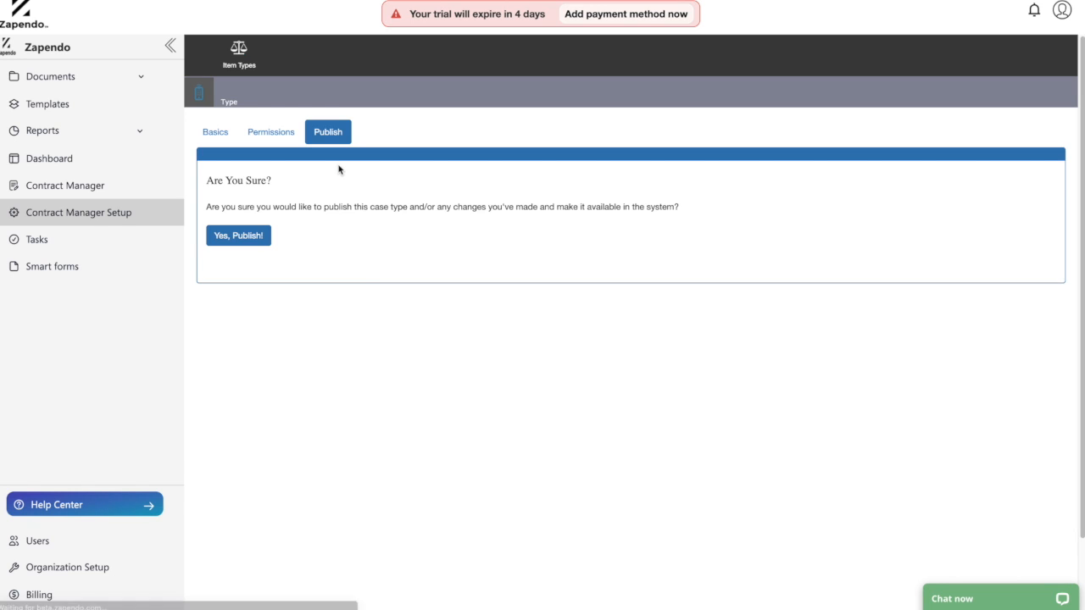
click(239, 237)
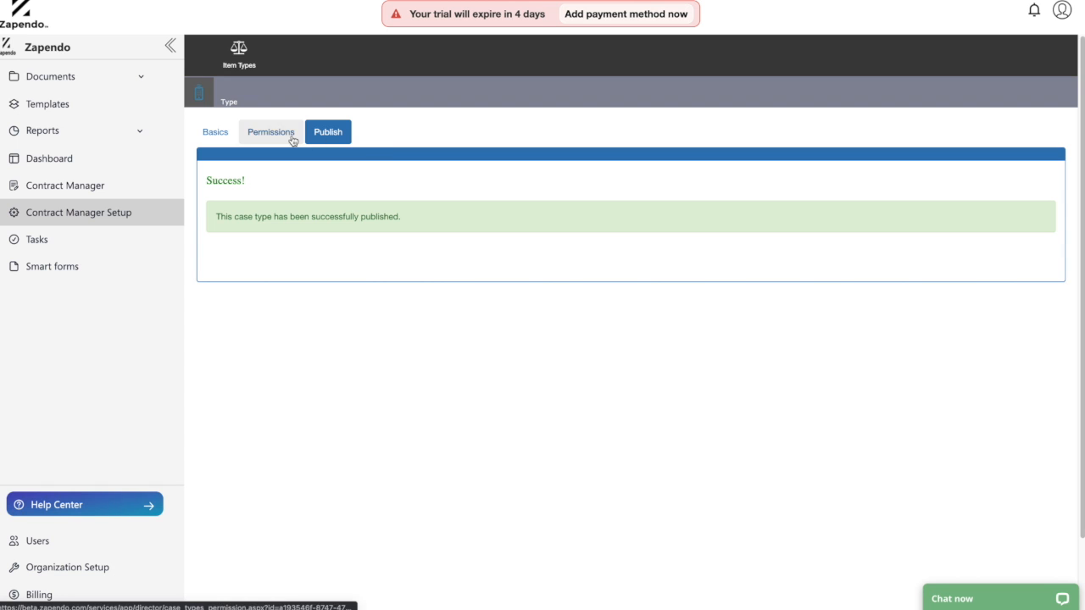
click(222, 133)
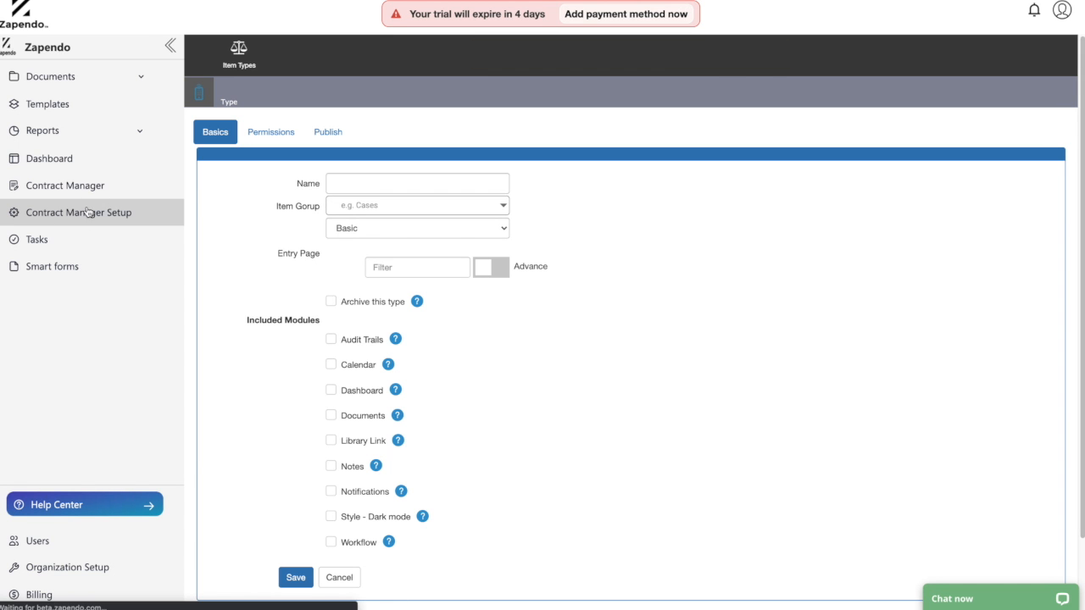
Reopen the Contract item type, check its single step, then show its Config linkage settings.
click(90, 212)
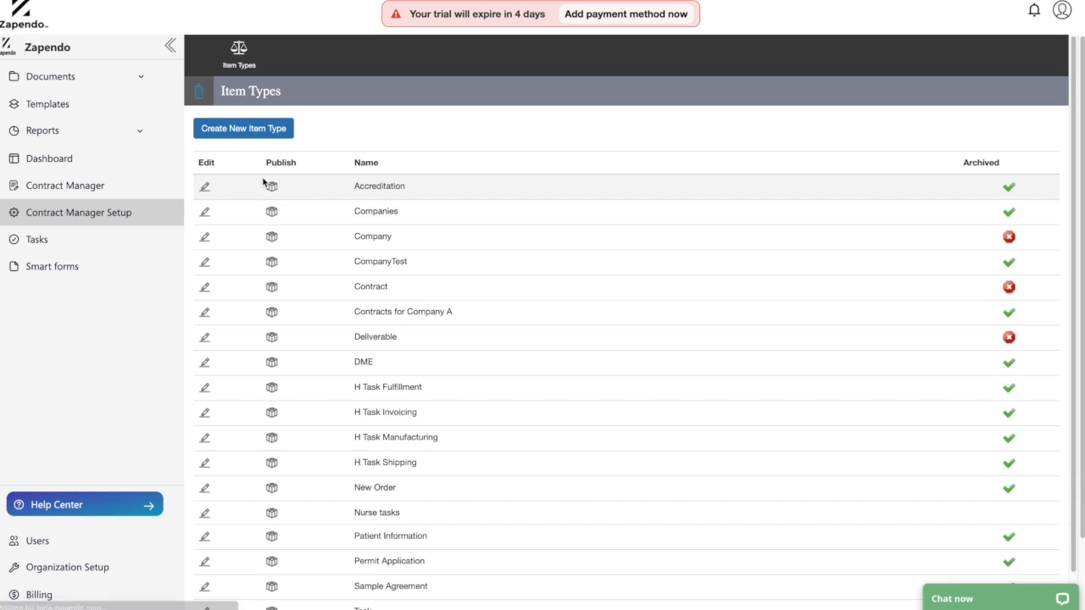
click(205, 287)
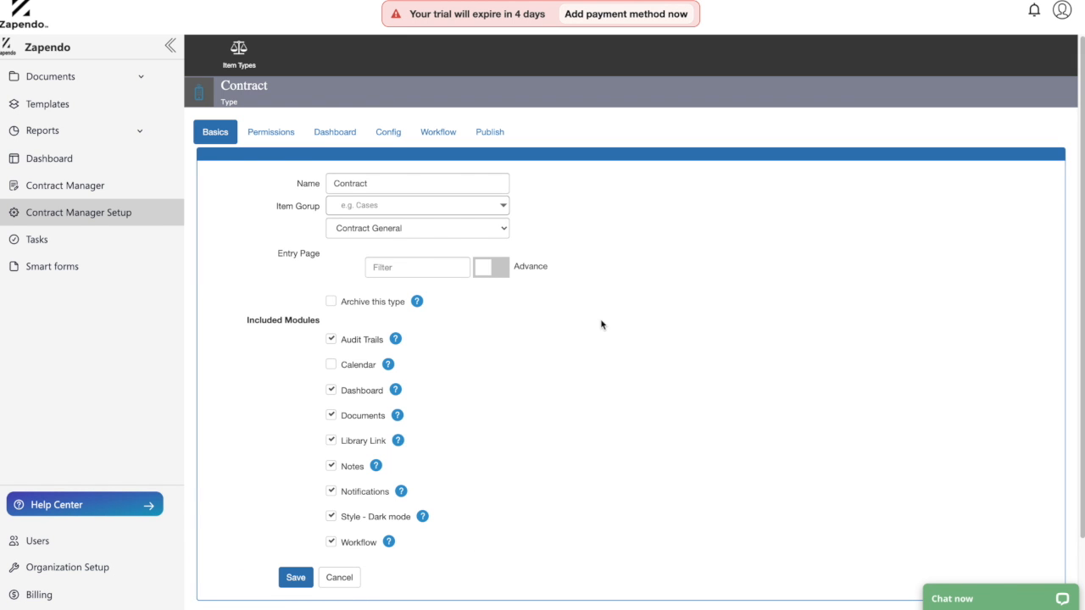
click(425, 137)
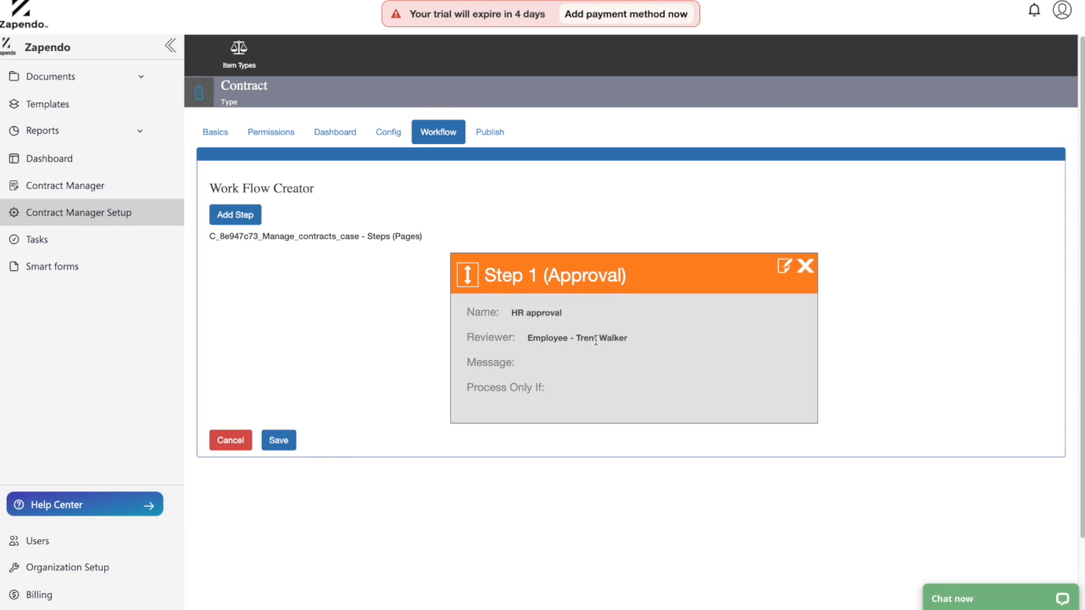
click(398, 135)
click(560, 191)
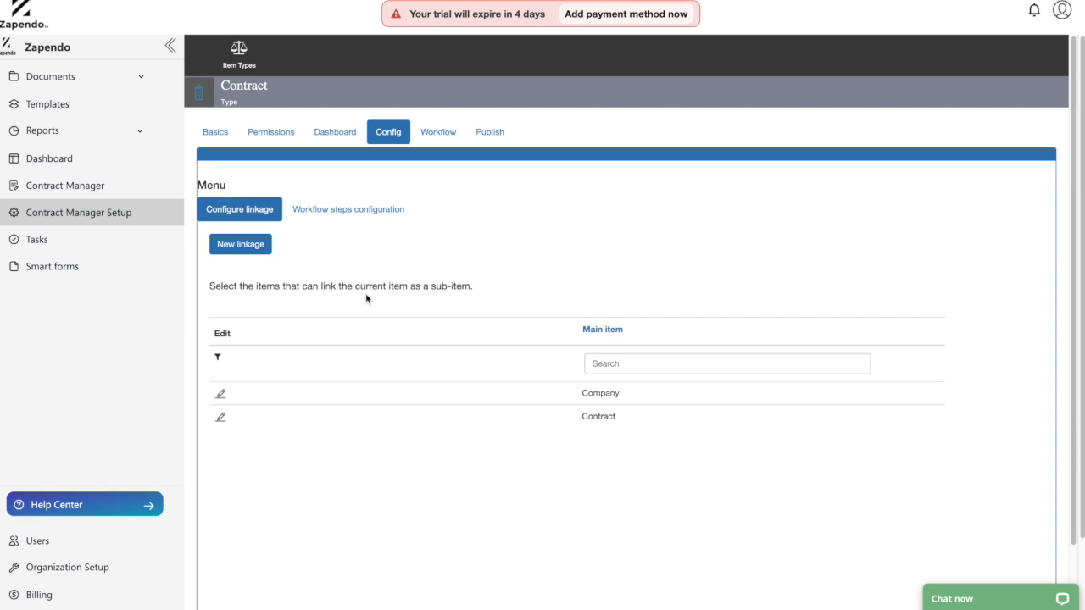
click(221, 424)
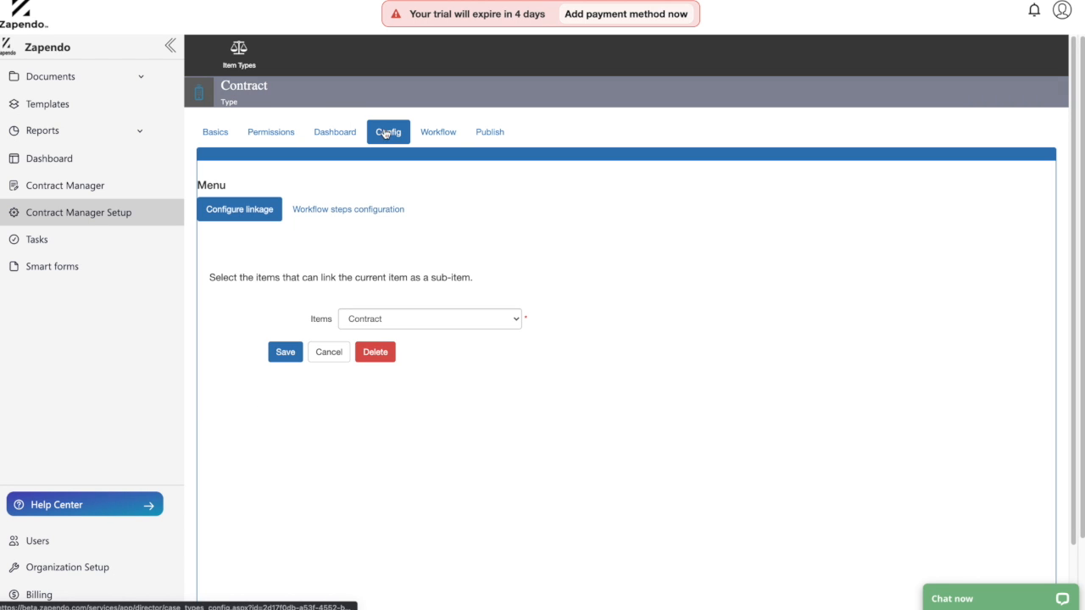
click(438, 133)
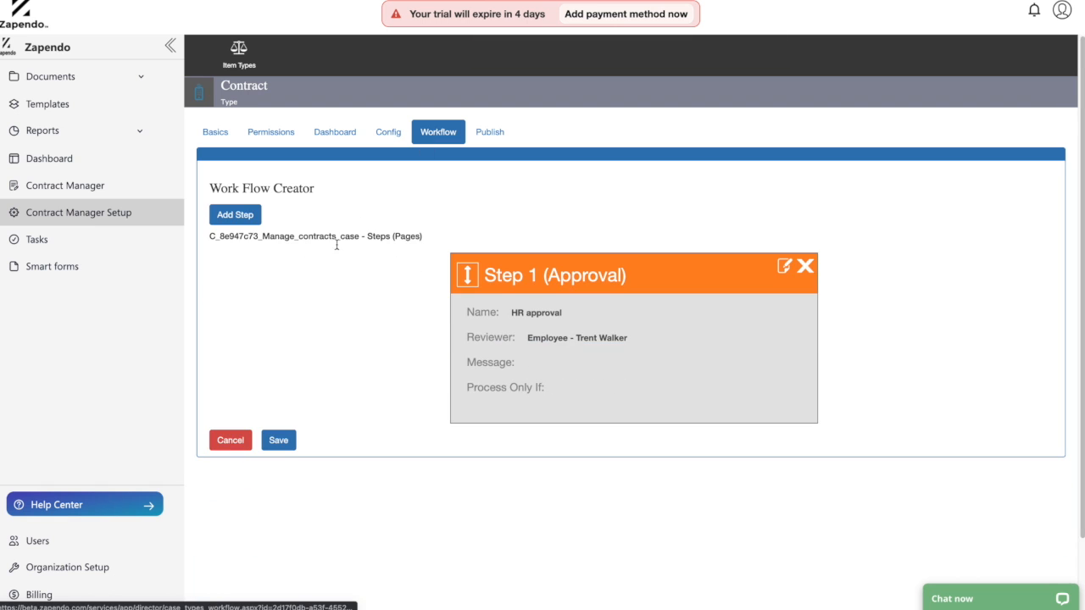
click(387, 133)
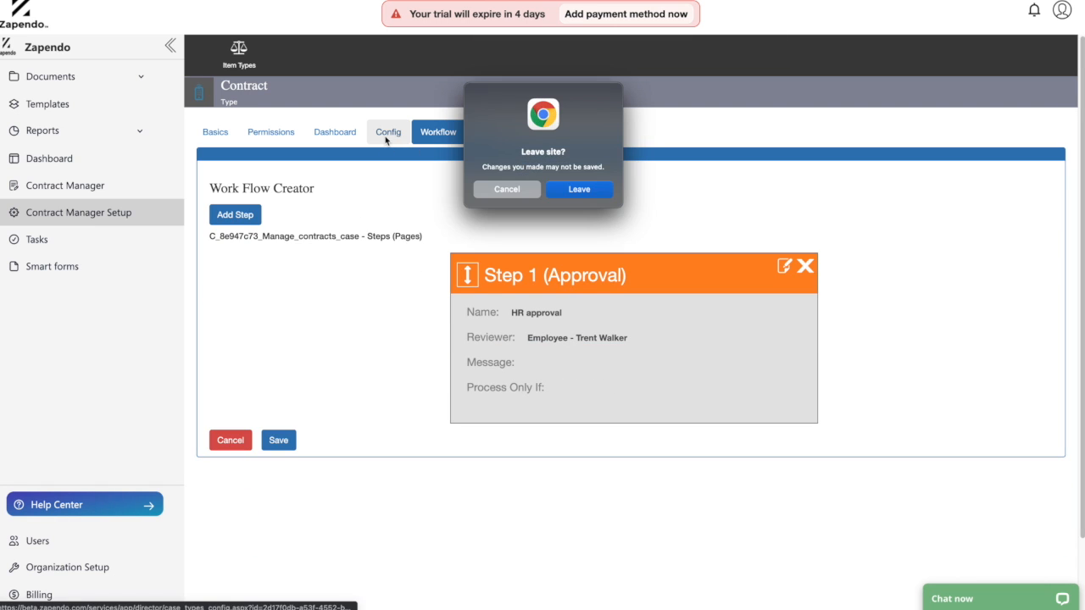
click(571, 188)
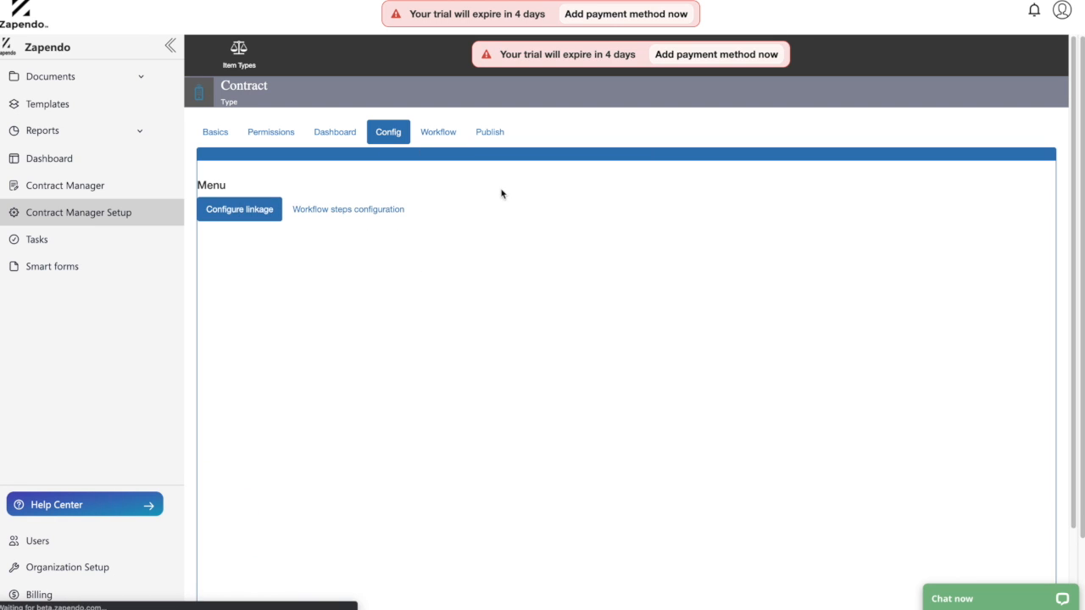
Bring up the advanced notifications for the Open status in workflow steps configuration.
click(349, 211)
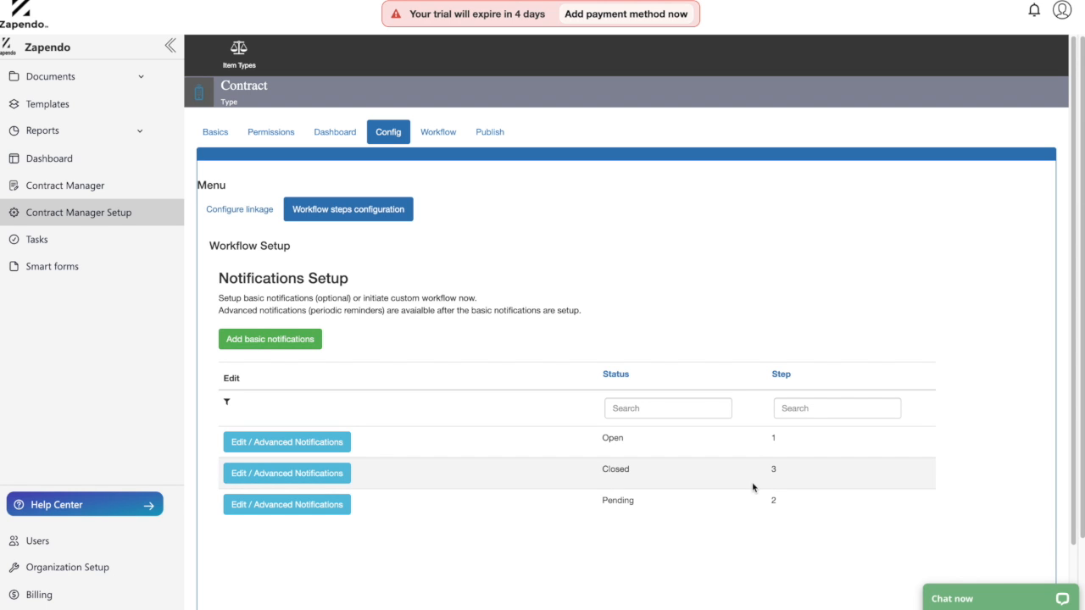
click(276, 442)
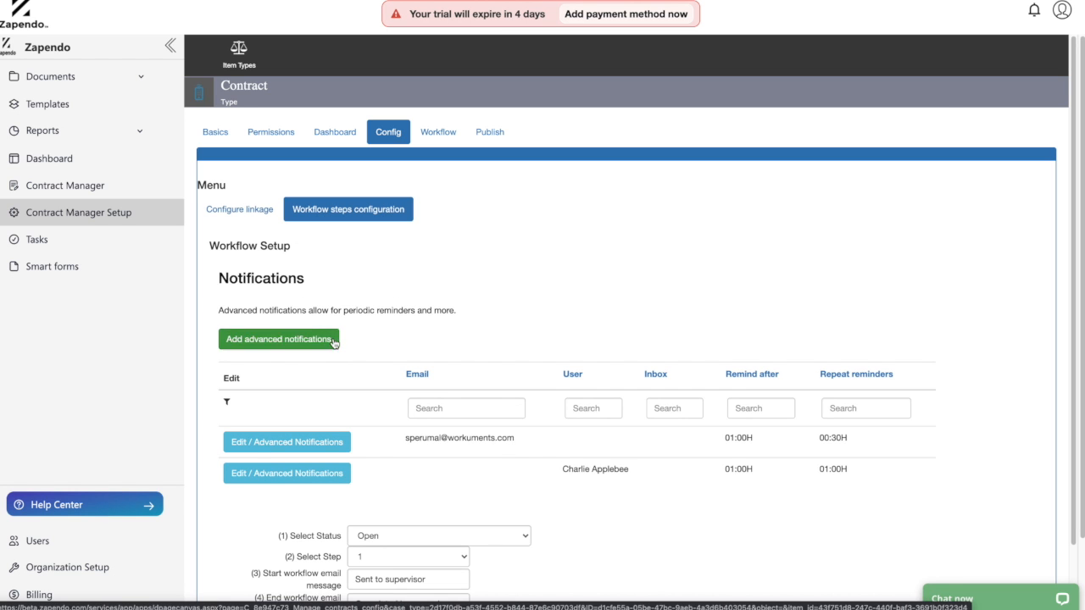
scroll(453, 395, down, 2)
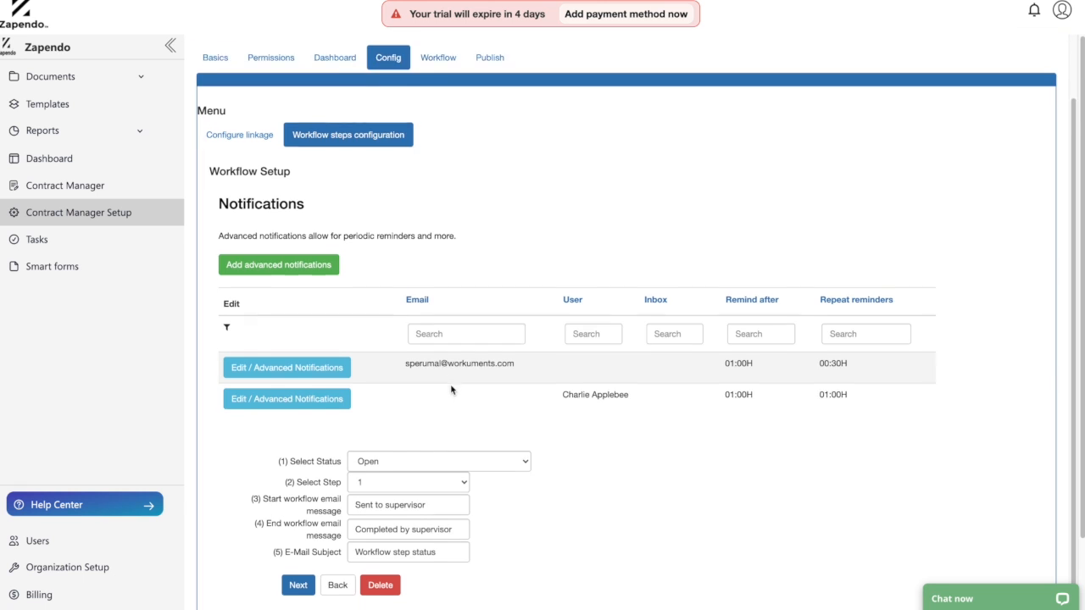
scroll(451, 389, down, 1)
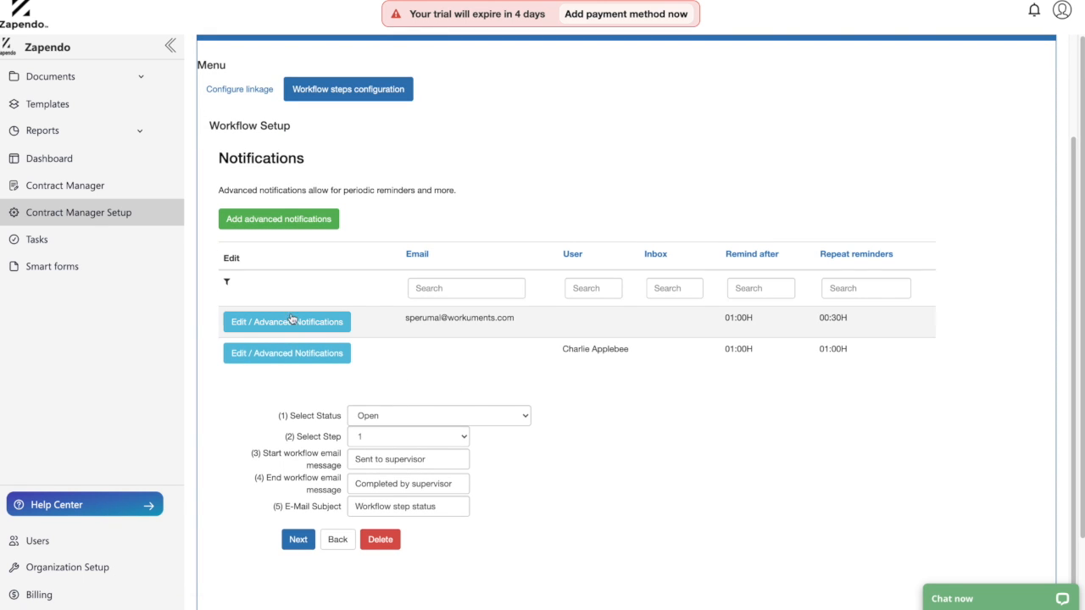
scroll(438, 438, down, 1)
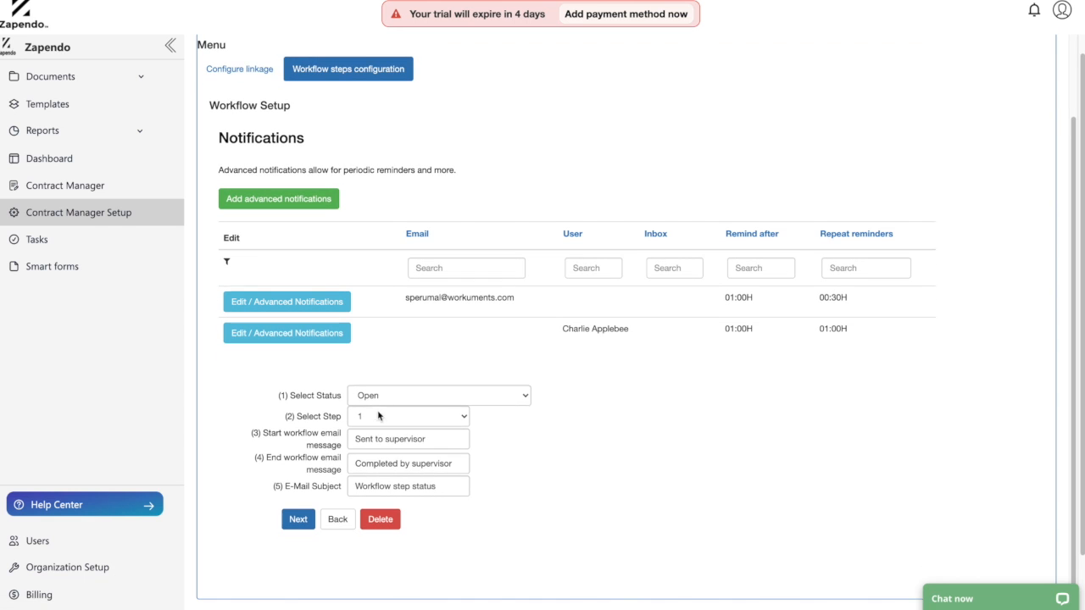
Confirm the notification stays on status Open and step 1.
click(380, 395)
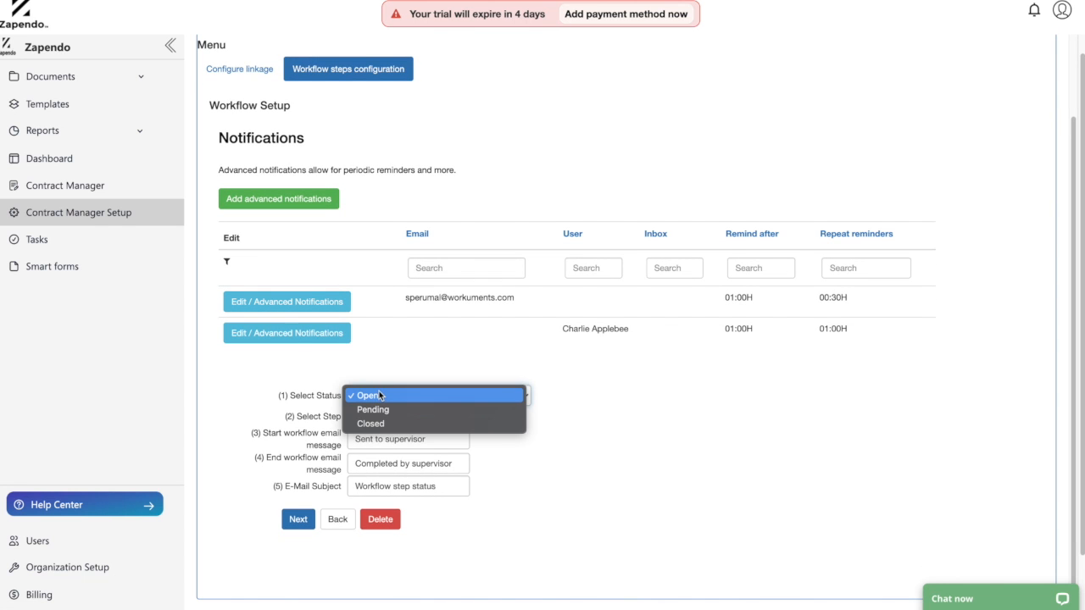
click(379, 395)
click(377, 398)
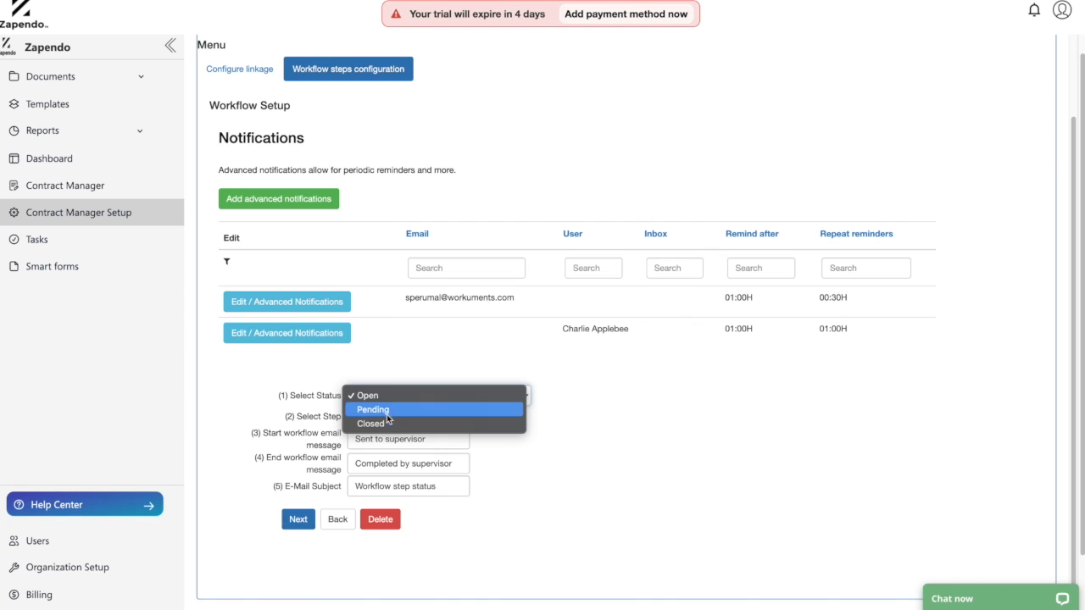
click(311, 412)
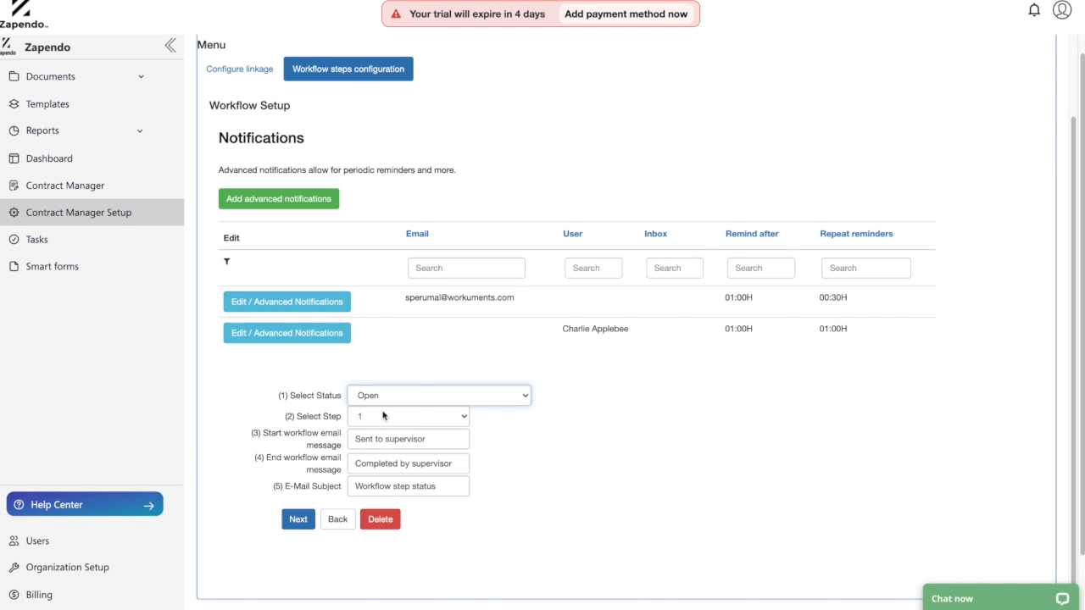
click(371, 421)
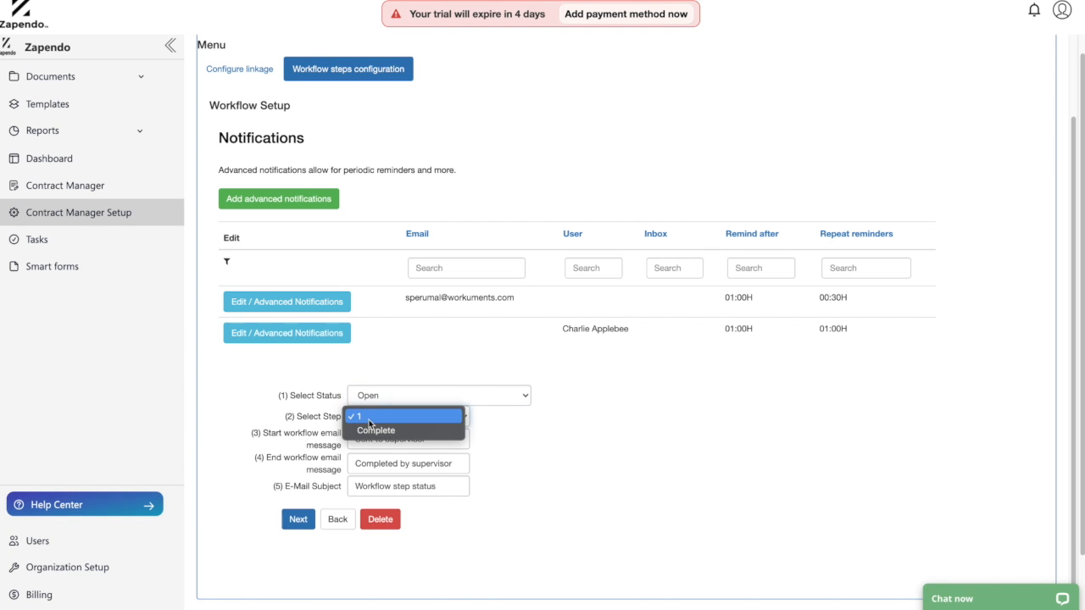
click(315, 417)
click(636, 432)
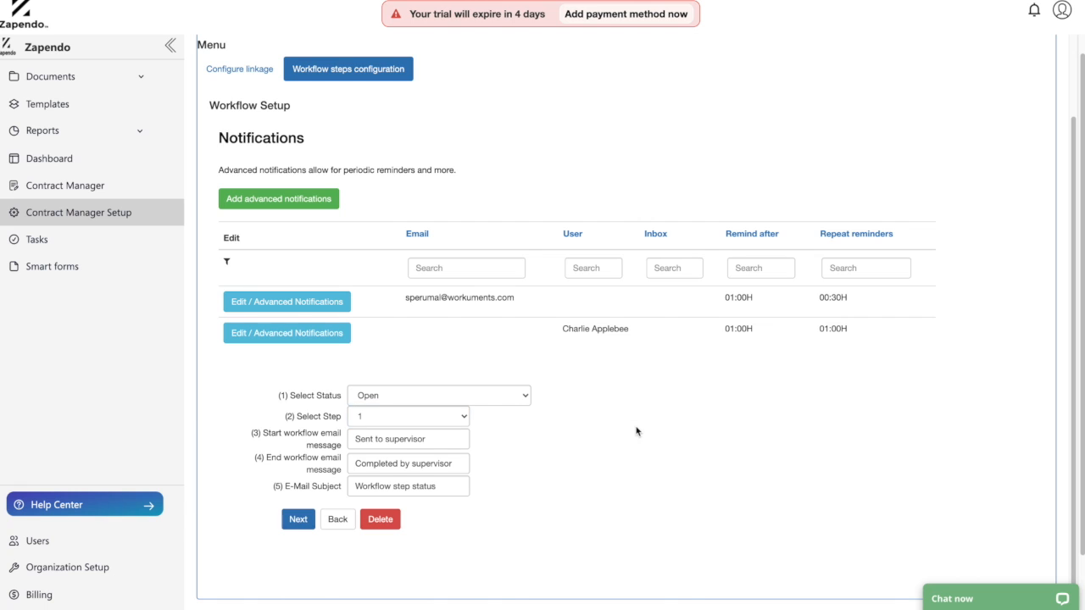
click(445, 416)
click(445, 415)
Review the start message, end message and email subject, then open the first periodic reminder.
drag(437, 439, 351, 438)
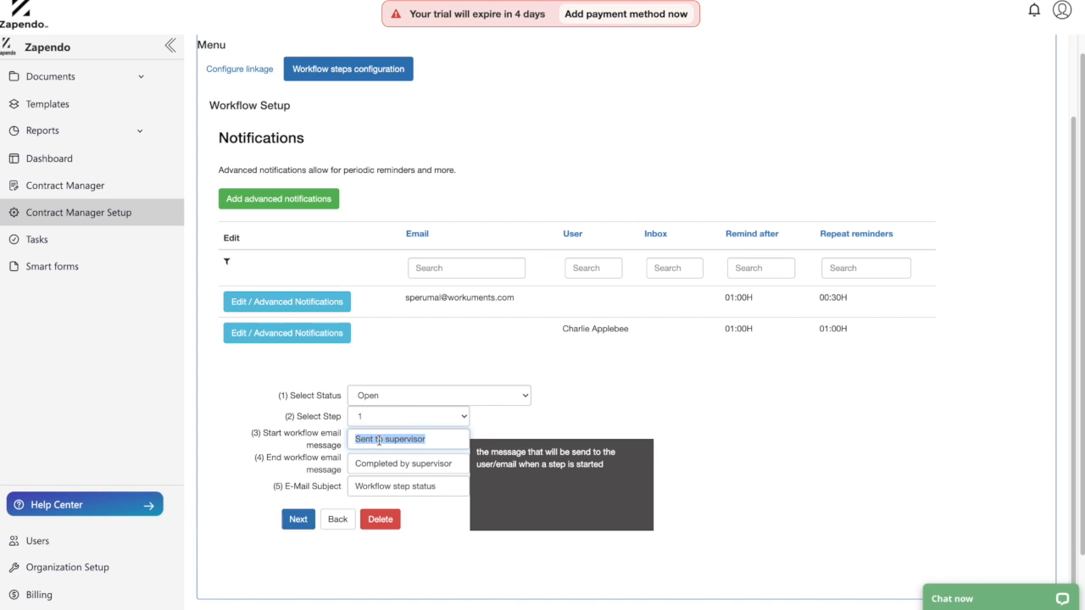
click(379, 440)
drag(436, 439, 362, 436)
click(490, 421)
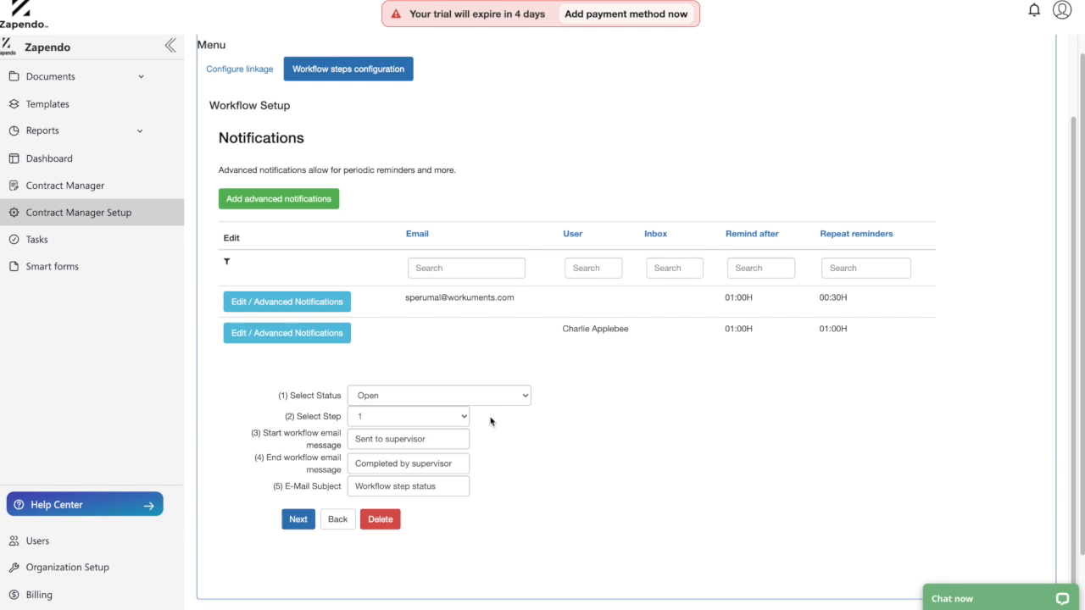
drag(433, 438, 352, 477)
click(366, 458)
click(461, 464)
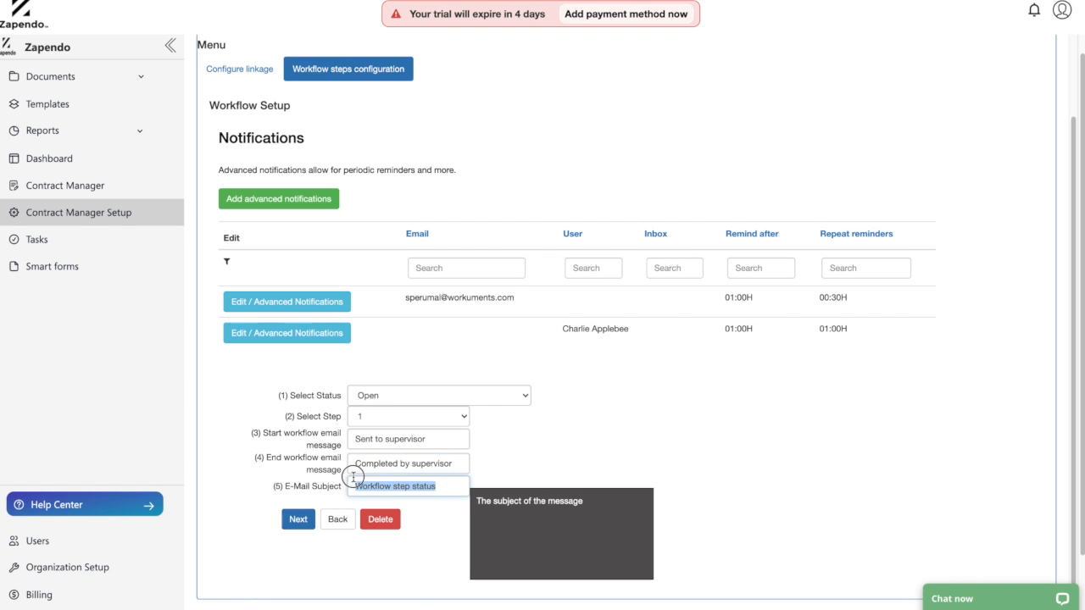
click(496, 445)
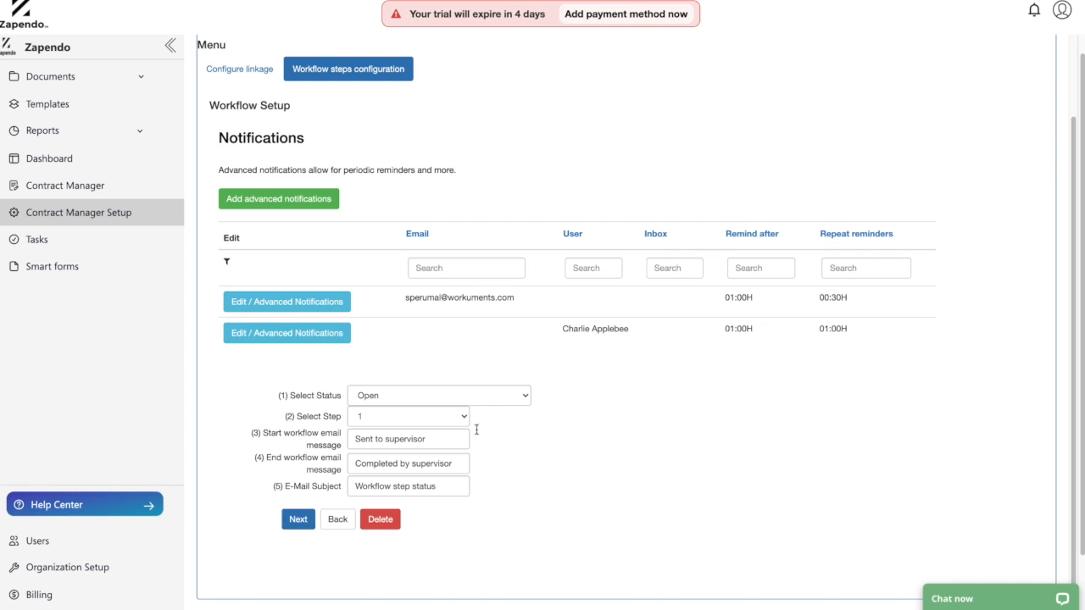
click(296, 308)
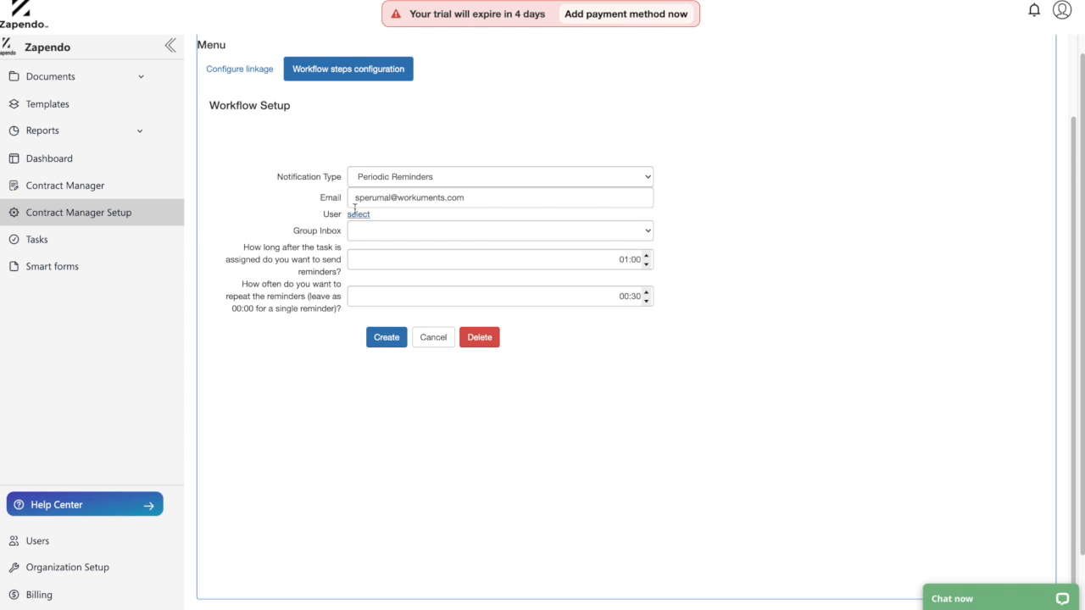
Replace the reminder's e-mail with a test address, leaving the group inbox blank.
drag(472, 197, 291, 194)
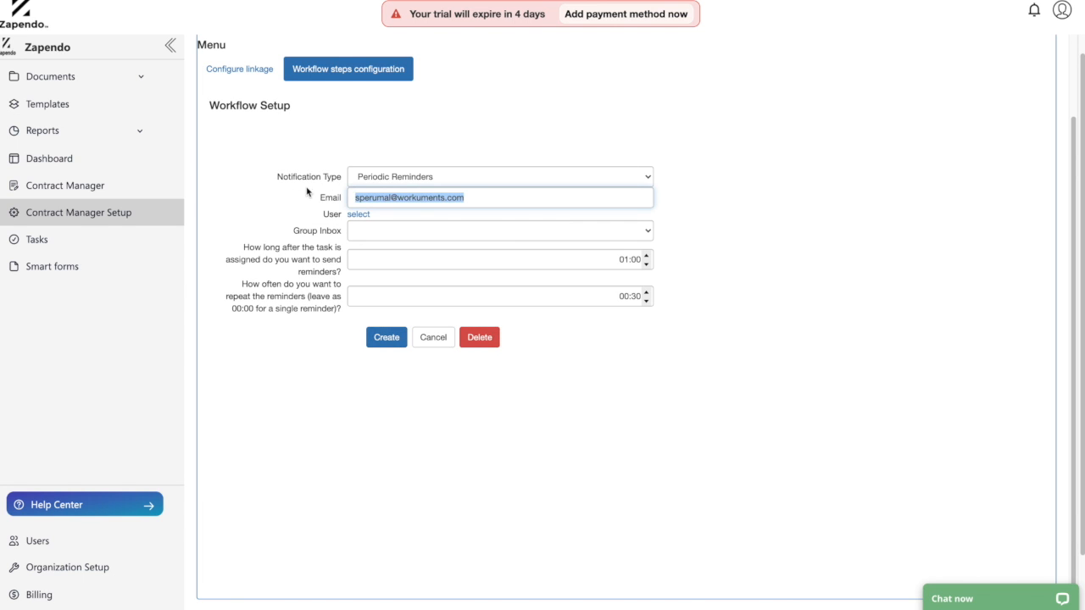
key(BackSpace)
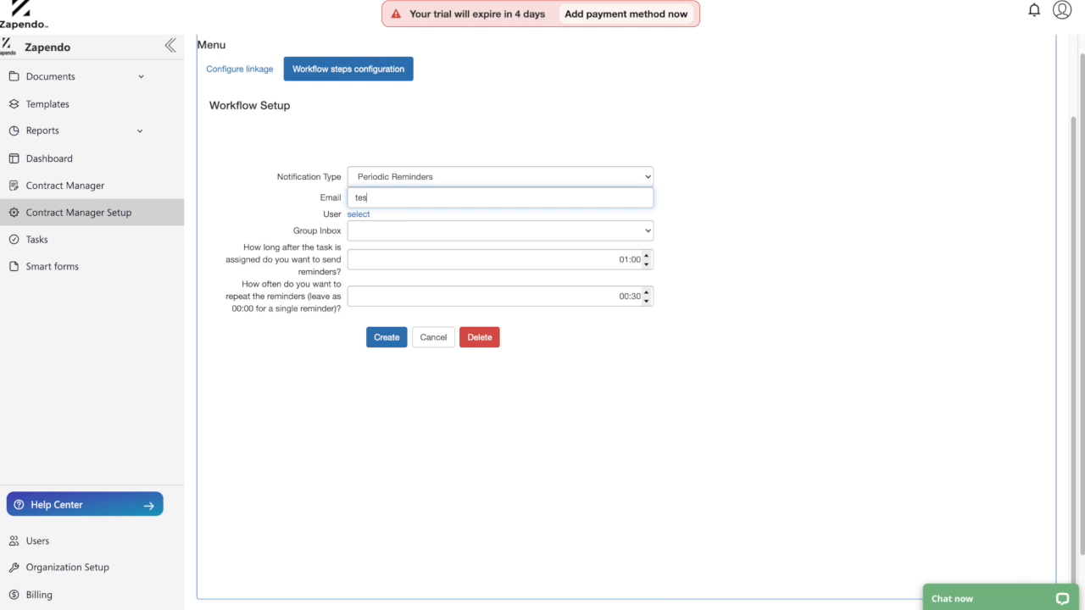
click(511, 233)
click(532, 232)
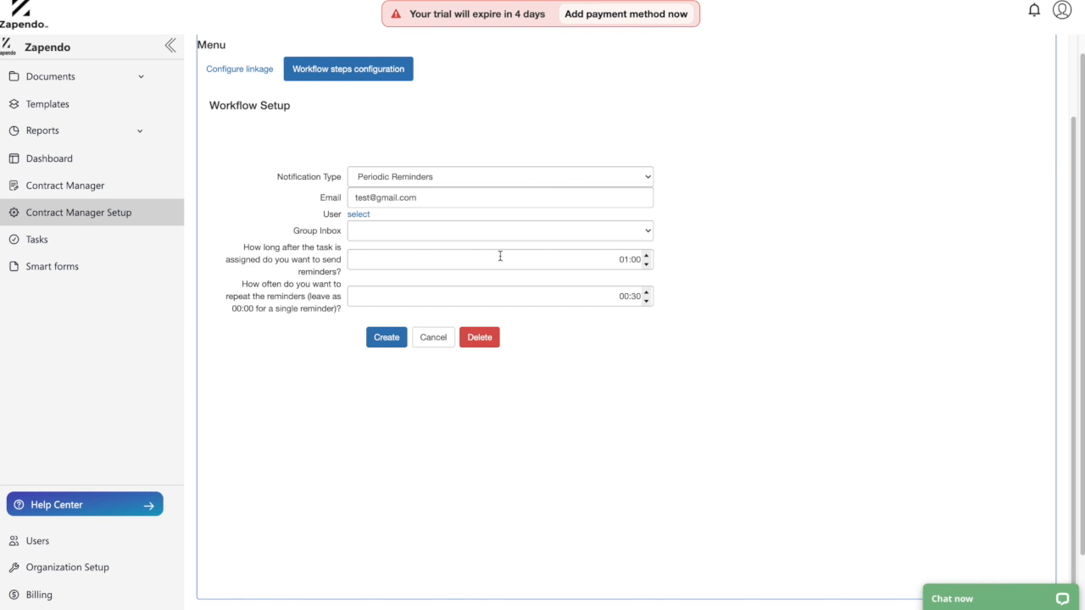
Raise the reminder delay to 05:00.
click(501, 256)
click(688, 246)
click(634, 259)
click(647, 256)
click(647, 256)
click(646, 256)
click(646, 256)
click(646, 256)
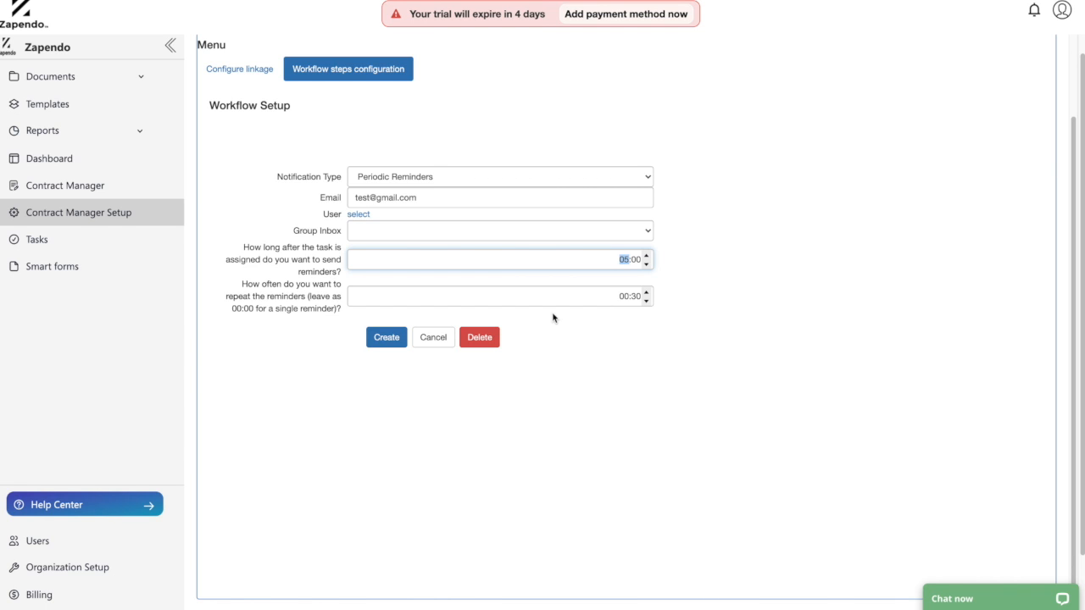
Set the repeat interval to 04:00 and create the periodic reminder.
click(646, 292)
click(646, 293)
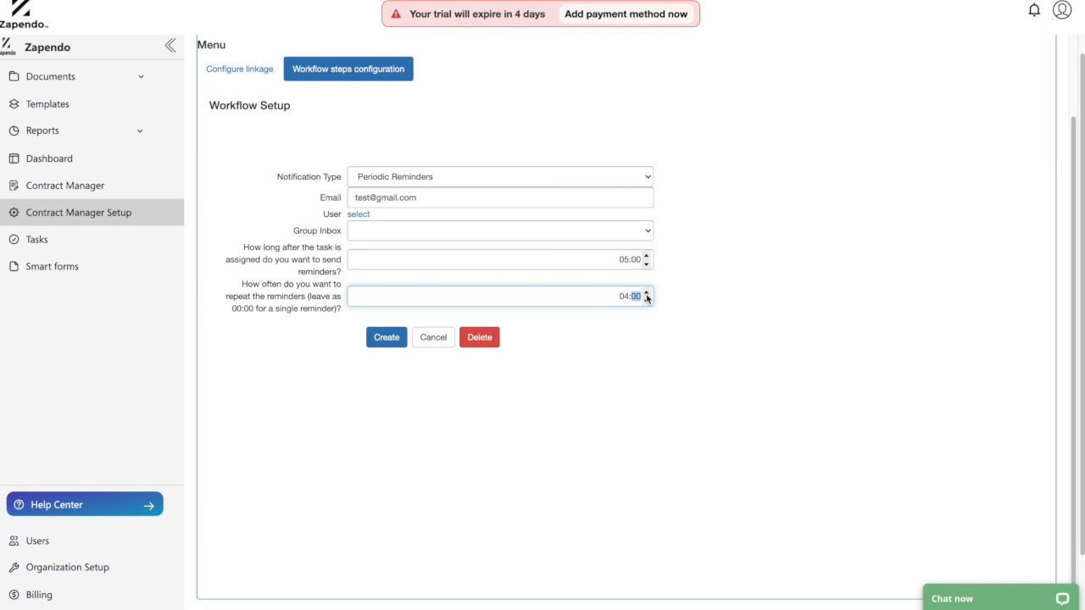
click(625, 328)
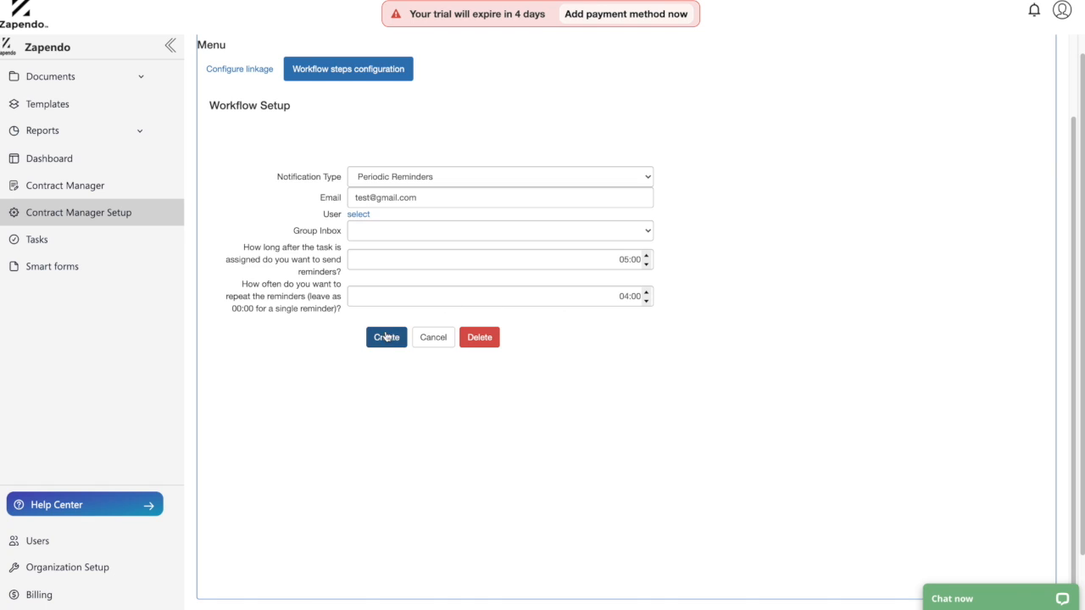
click(400, 231)
click(399, 232)
click(395, 264)
Confirm the reminder notification and return to the item type's configuration pages.
click(387, 338)
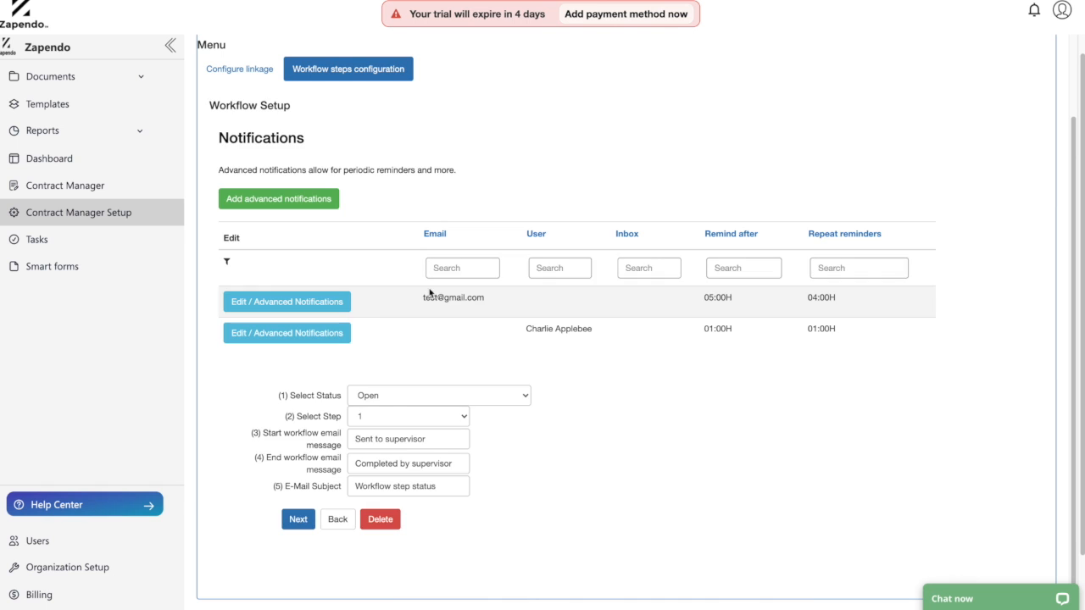
click(299, 520)
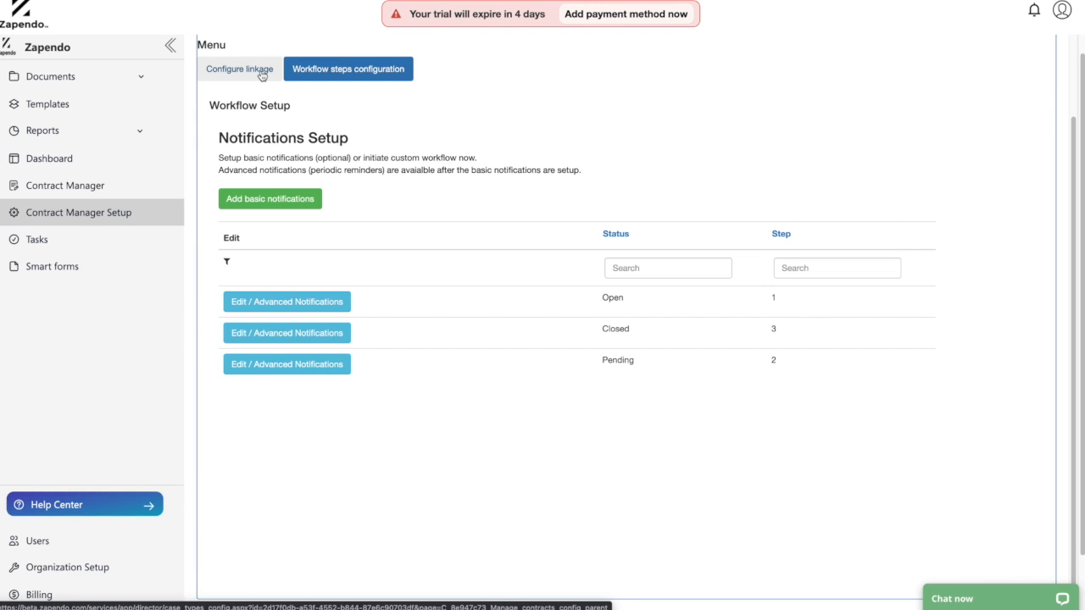
click(293, 69)
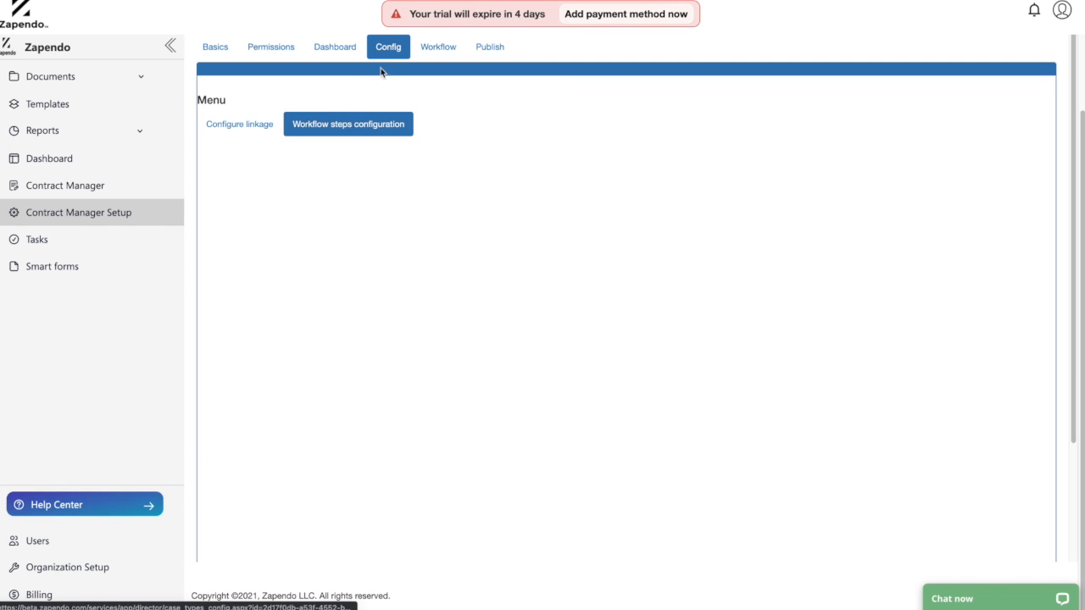
scroll(399, 83, up, 2)
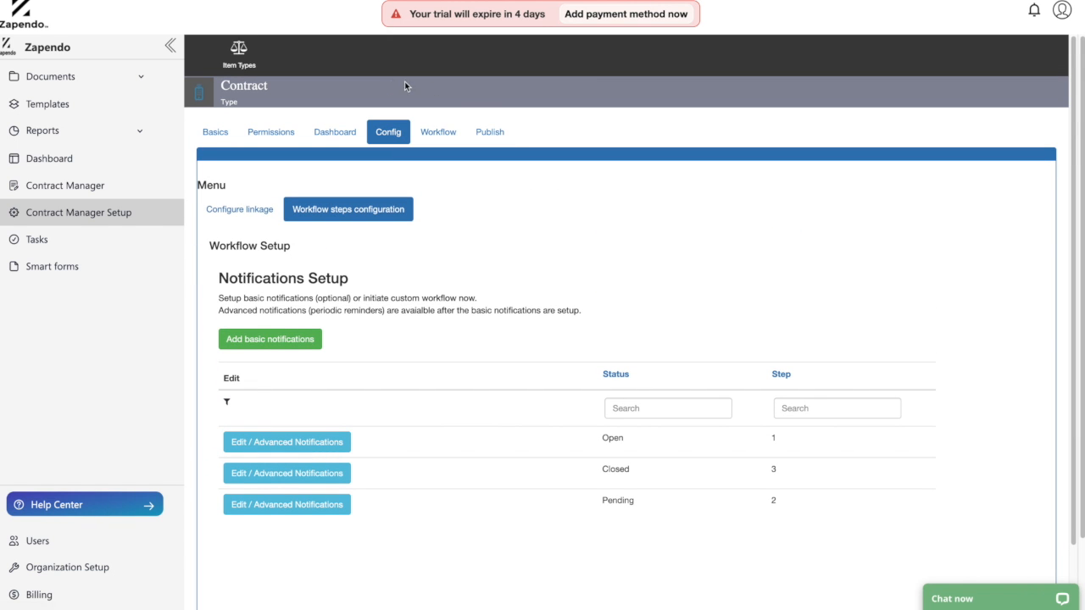
Republish the Contract item type and go to the Contract Manager items list.
click(495, 136)
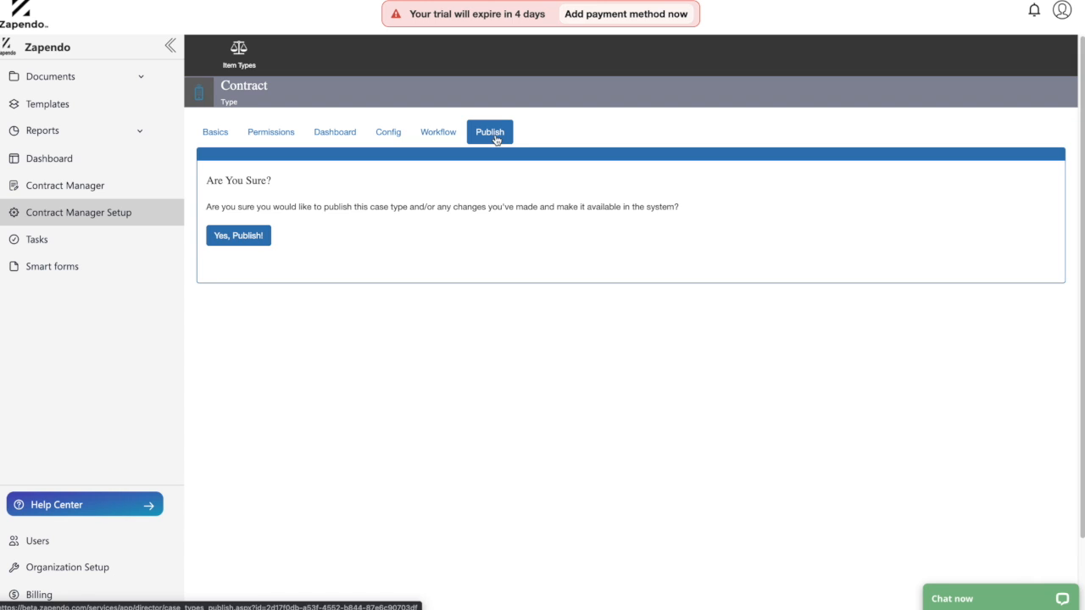
click(225, 237)
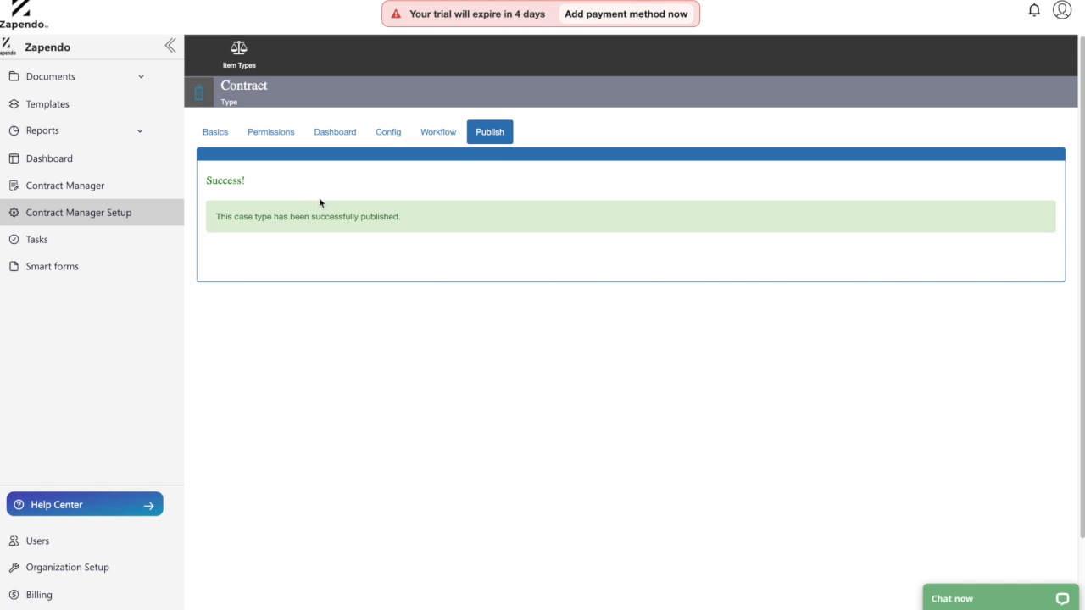
click(104, 186)
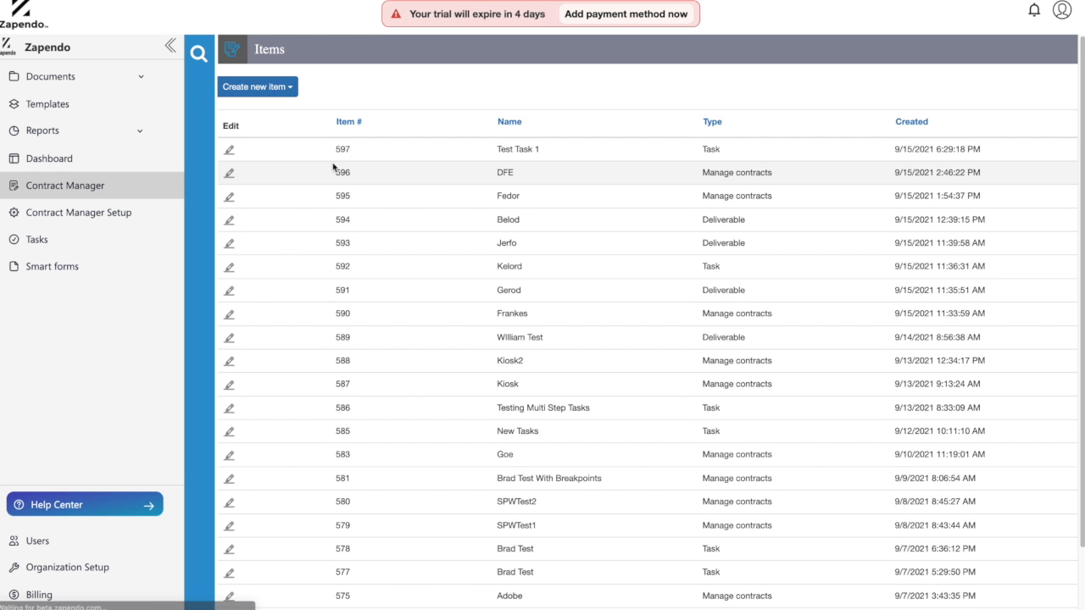
Start a new Contract named 'Test Standard workflow' expiring 09/30/2021.
click(276, 94)
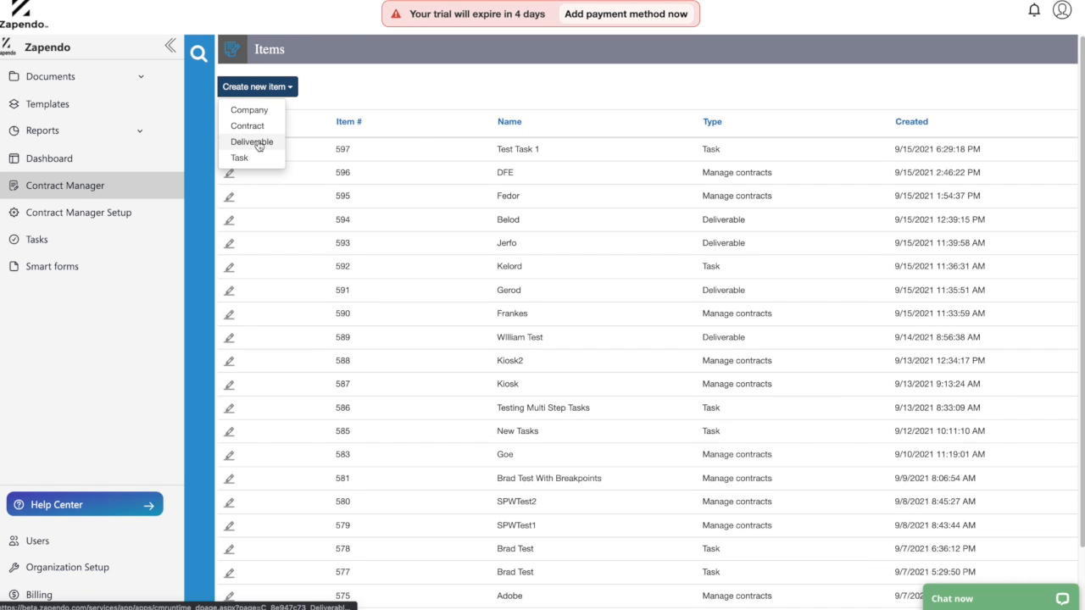
click(379, 111)
click(288, 87)
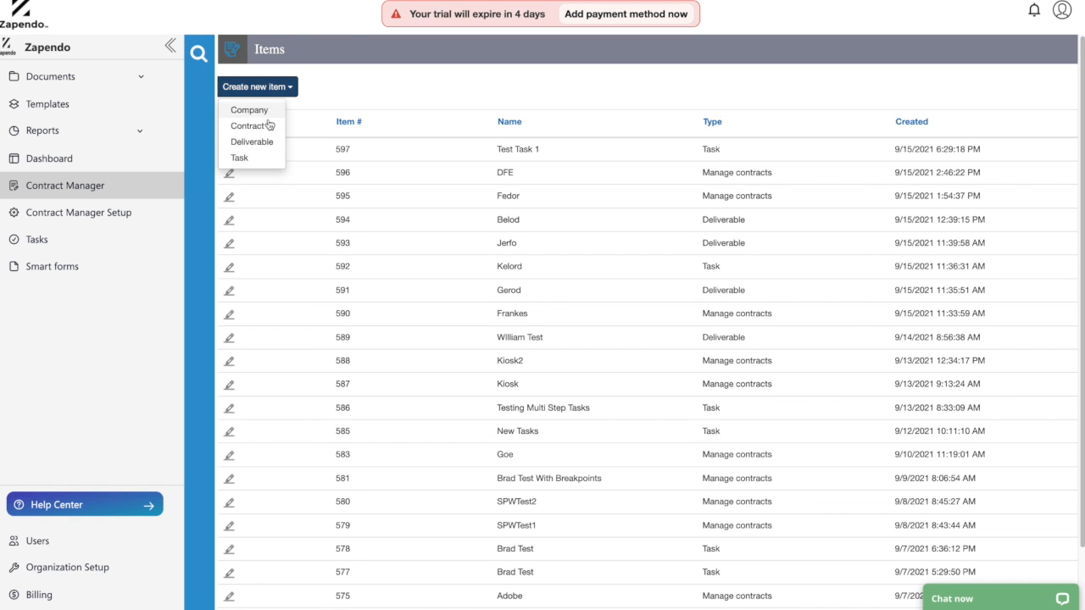
click(260, 125)
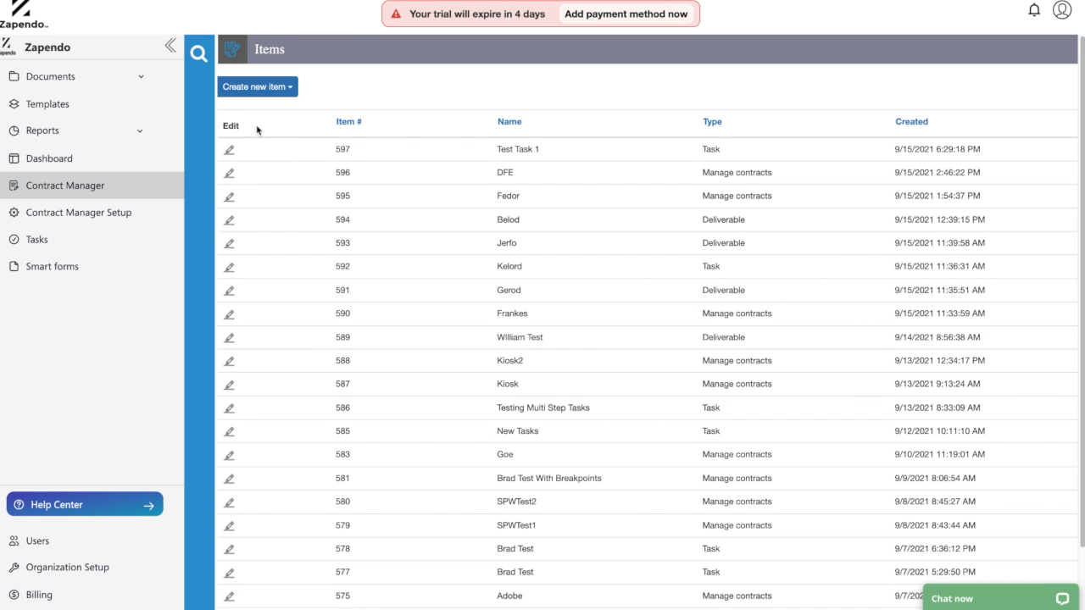
click(405, 98)
text(Test)
click(405, 127)
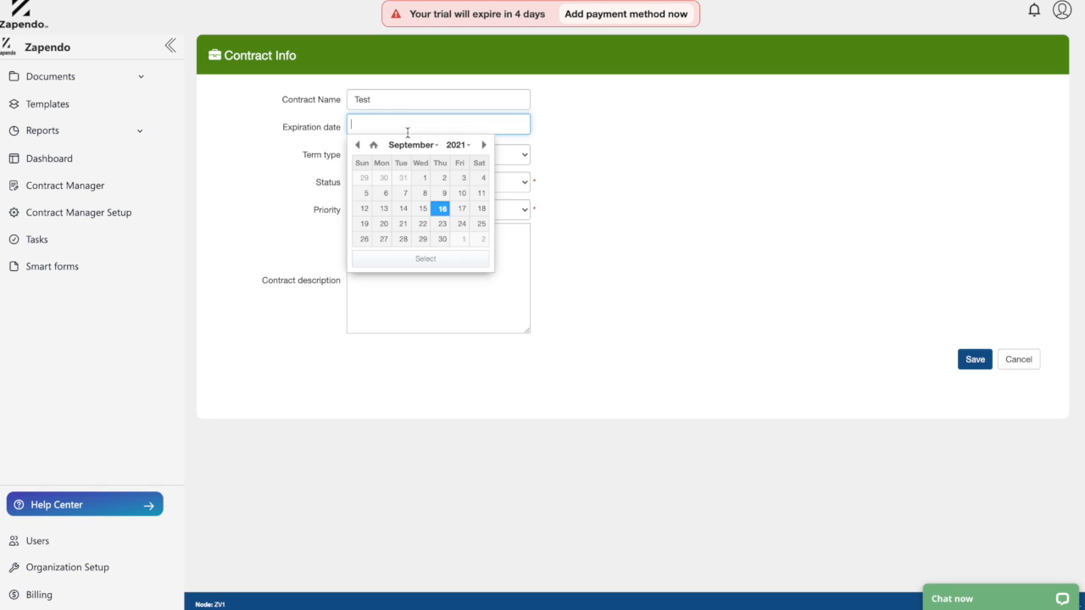
click(441, 239)
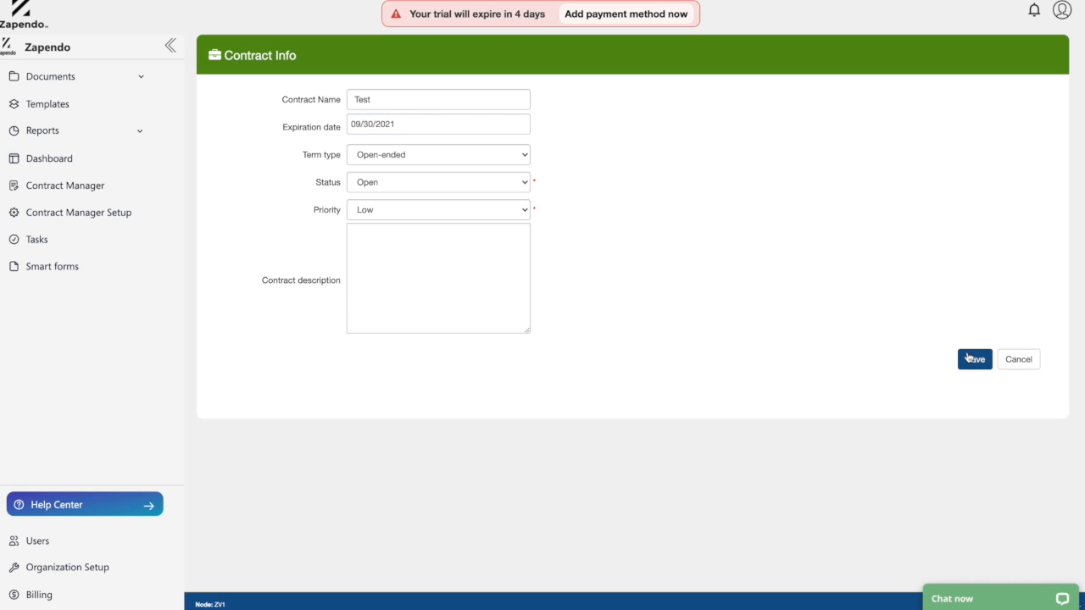
click(405, 99)
text(Standard workflow)
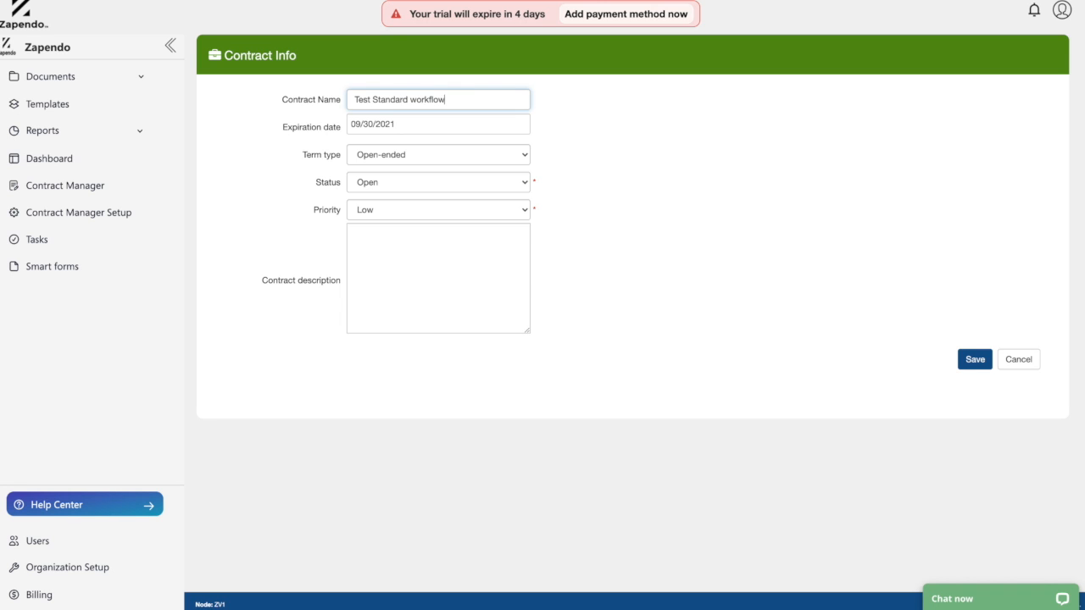
Save the contract and check the Workflow Summary shows one pending step.
click(985, 364)
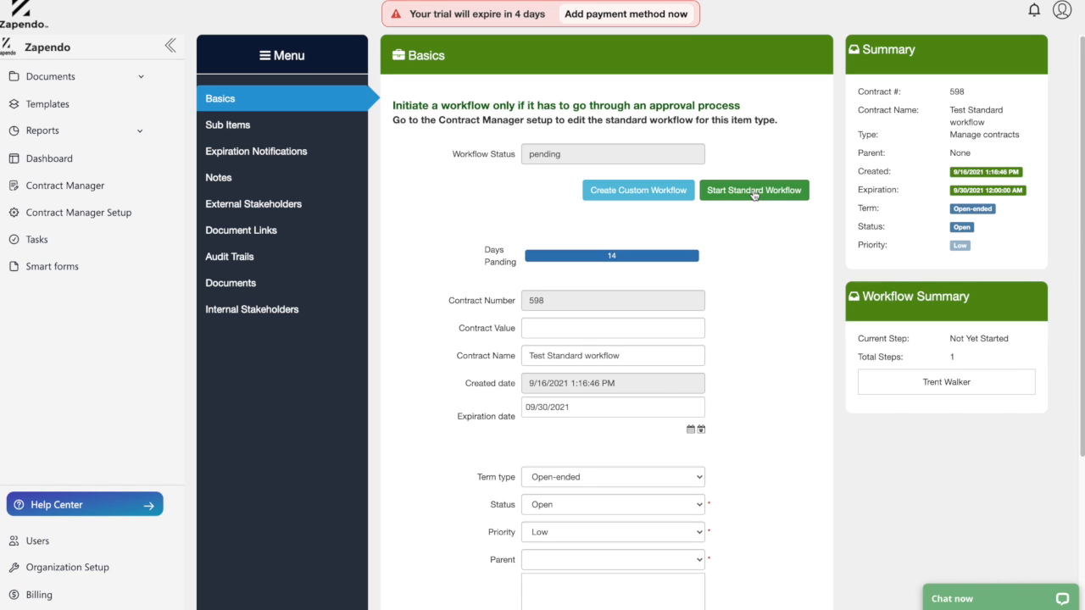
drag(858, 337, 987, 365)
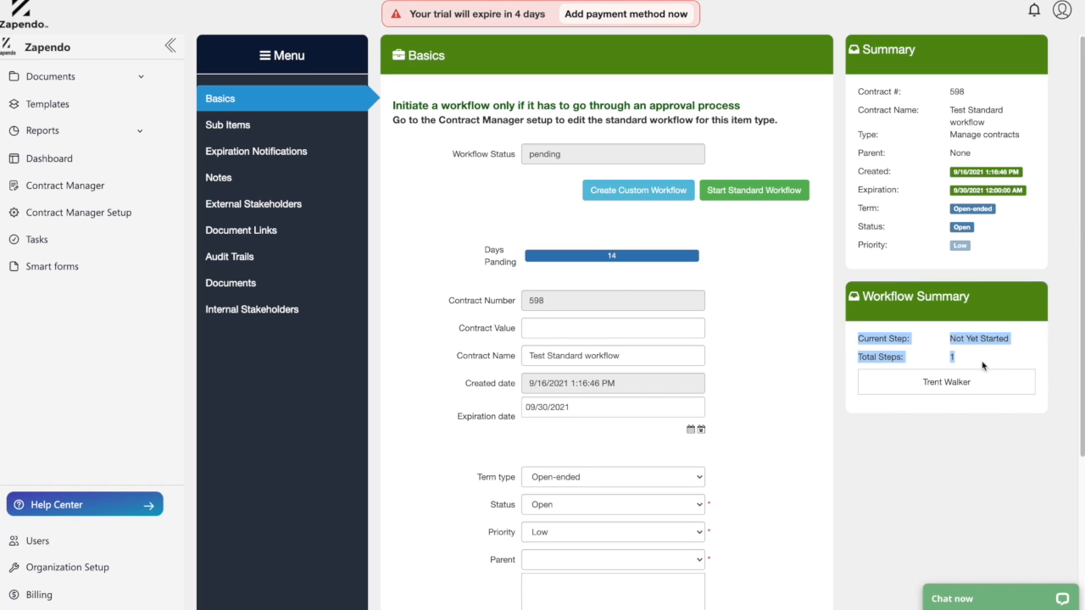
click(972, 366)
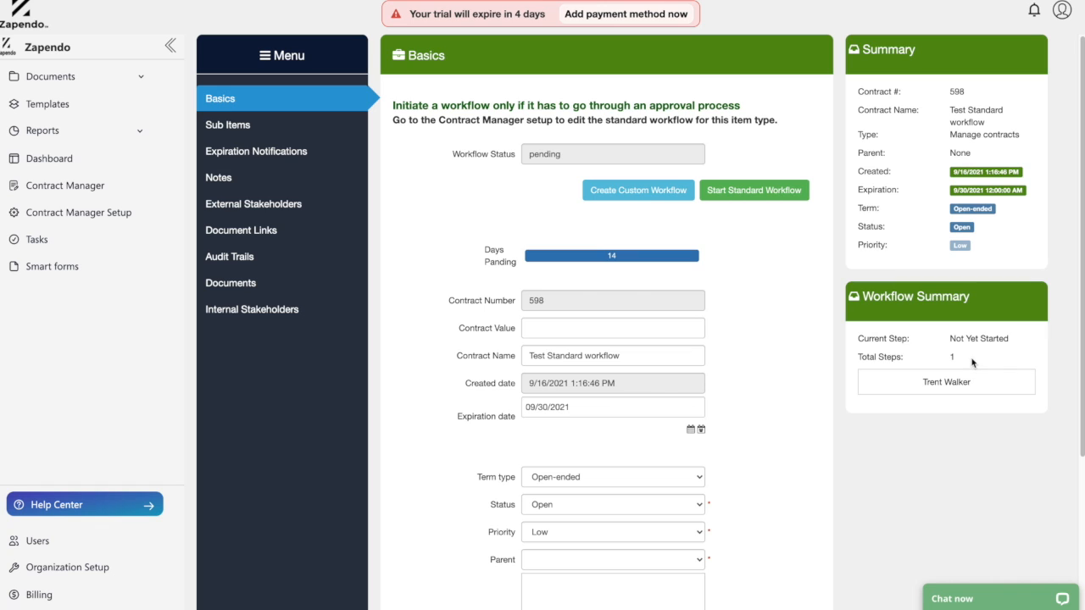